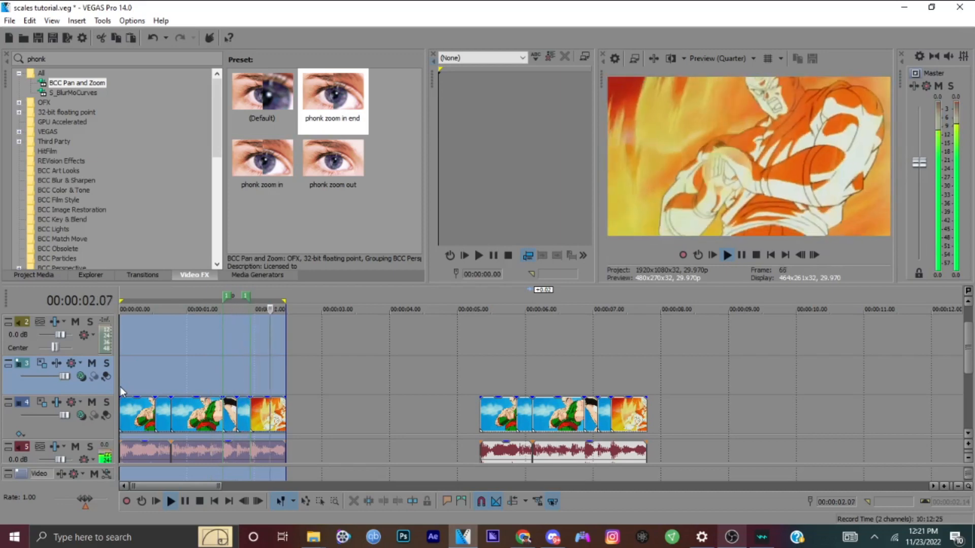
# Play the zoom edit at the timeline start and compare it with the copied clips starting at 00:00:05.10
pyautogui.press('space')
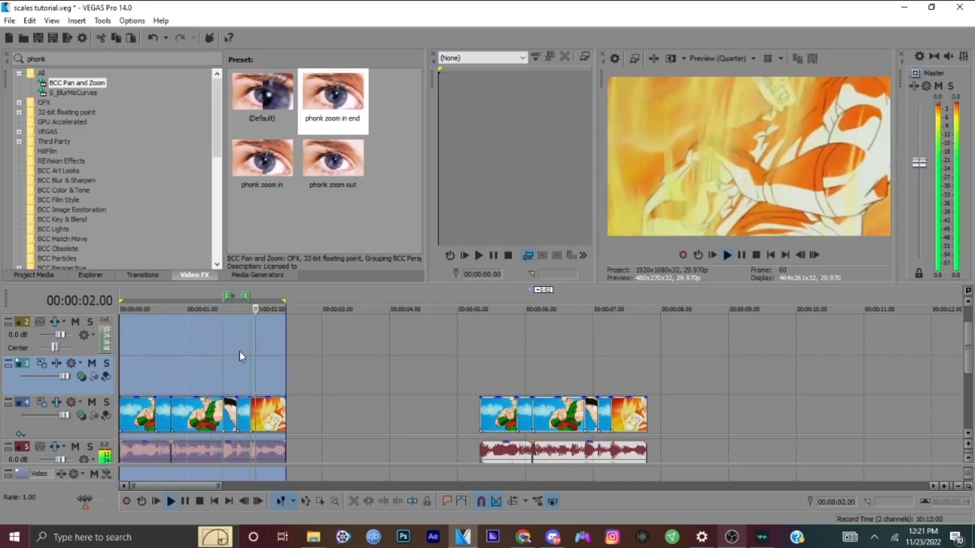
pyautogui.press('space')
pyautogui.doubleClick(484, 365)
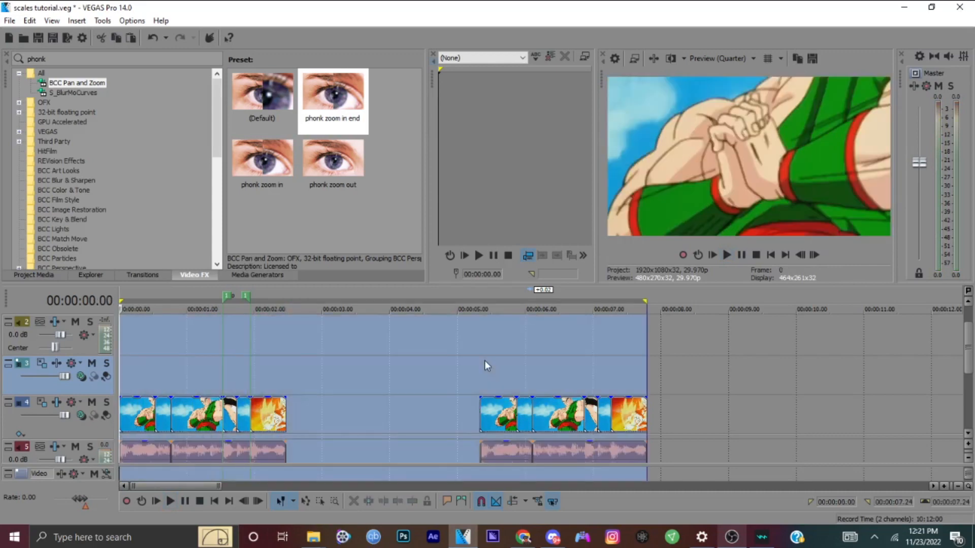
pyautogui.click(480, 365)
pyautogui.press('space')
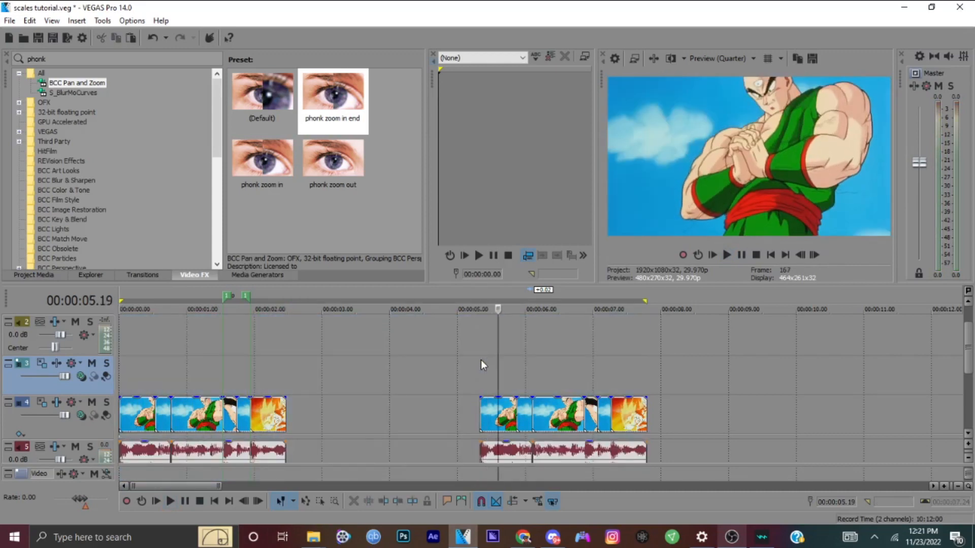
pyautogui.press('space')
pyautogui.press('space')
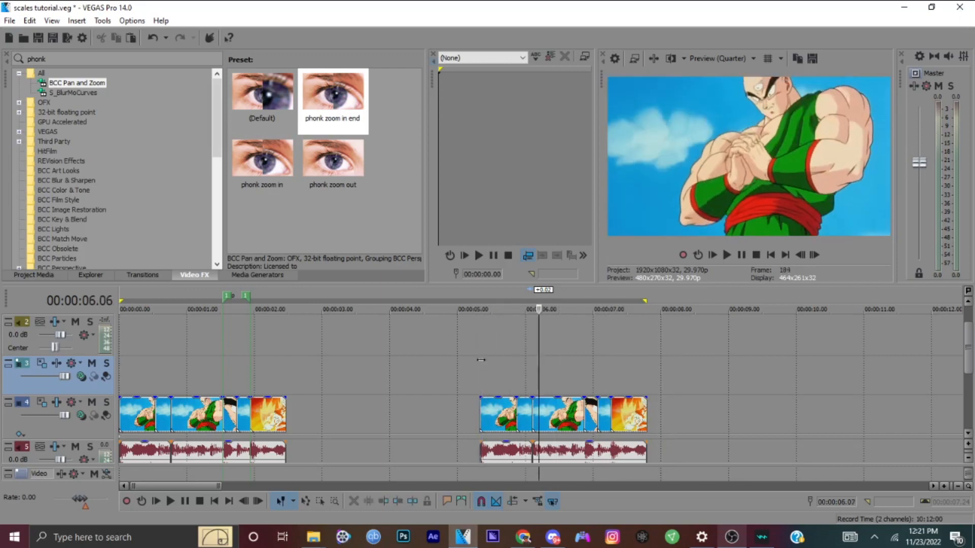
pyautogui.press('Return')
pyautogui.scroll(2, 480, 360)
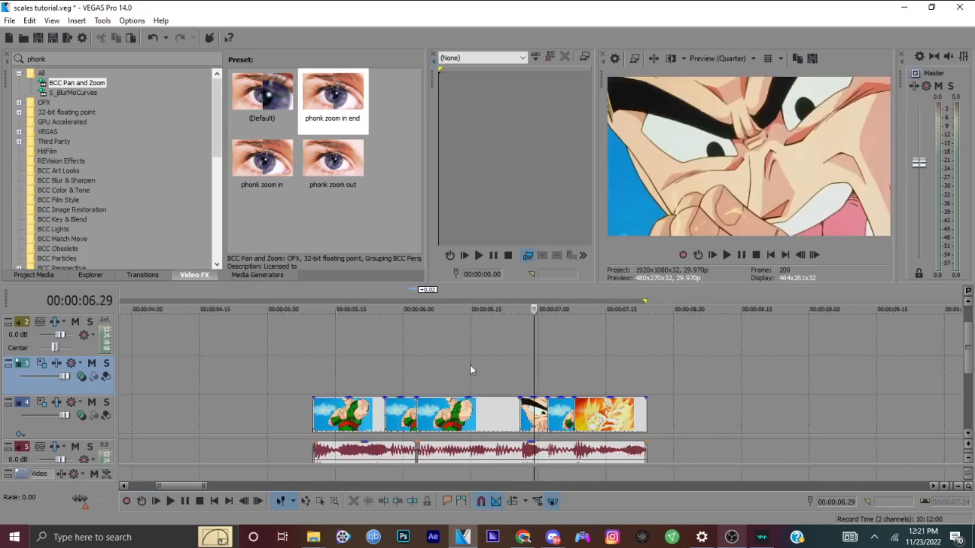
pyautogui.click(316, 378)
pyautogui.press('space')
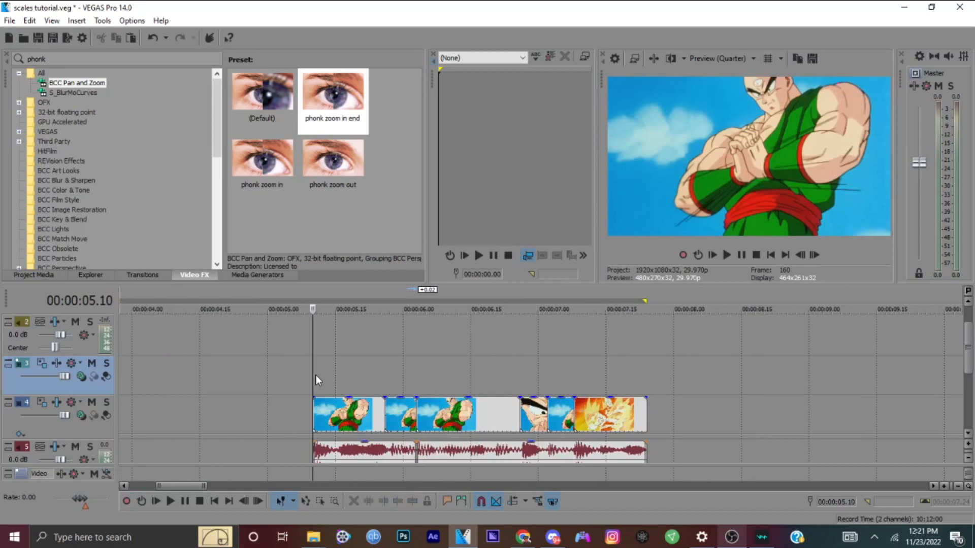
pyautogui.press('space')
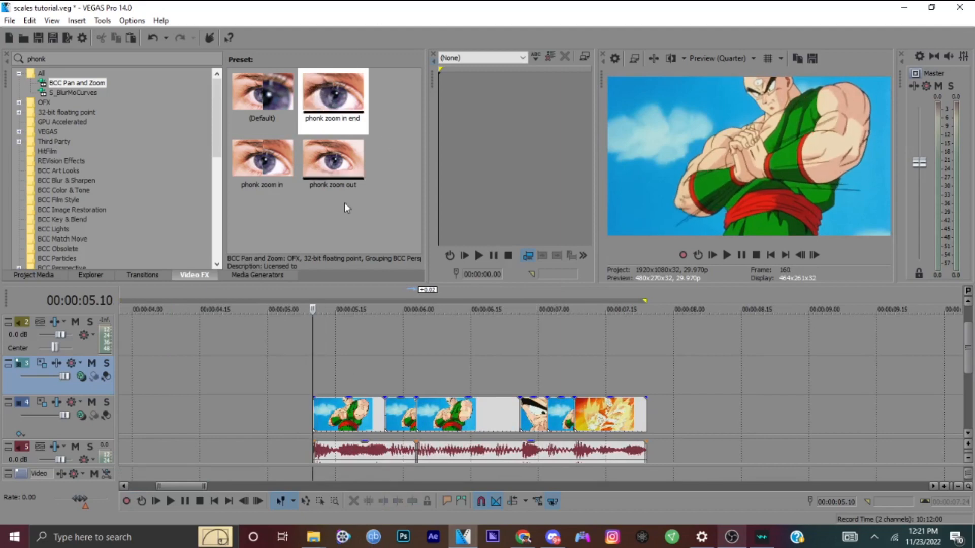
# Compare the saved presets of the S_BlurMoCurves and BCC Pan and Zoom effects
pyautogui.click(93, 93)
pyautogui.click(93, 84)
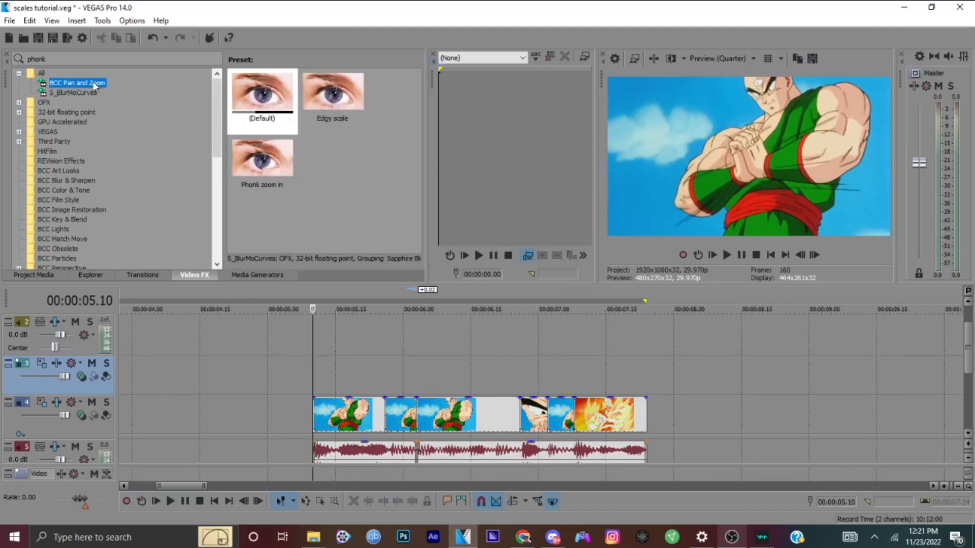
pyautogui.click(95, 94)
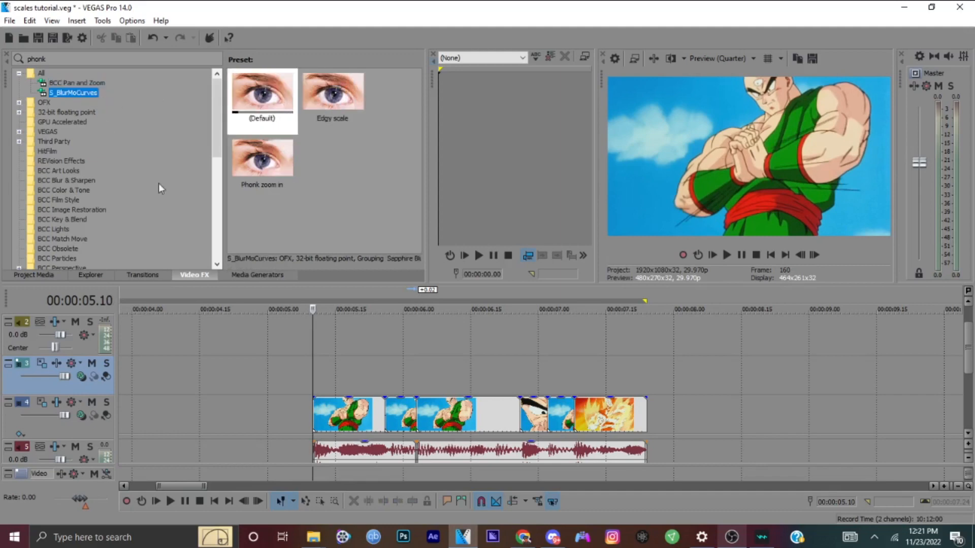
pyautogui.click(81, 83)
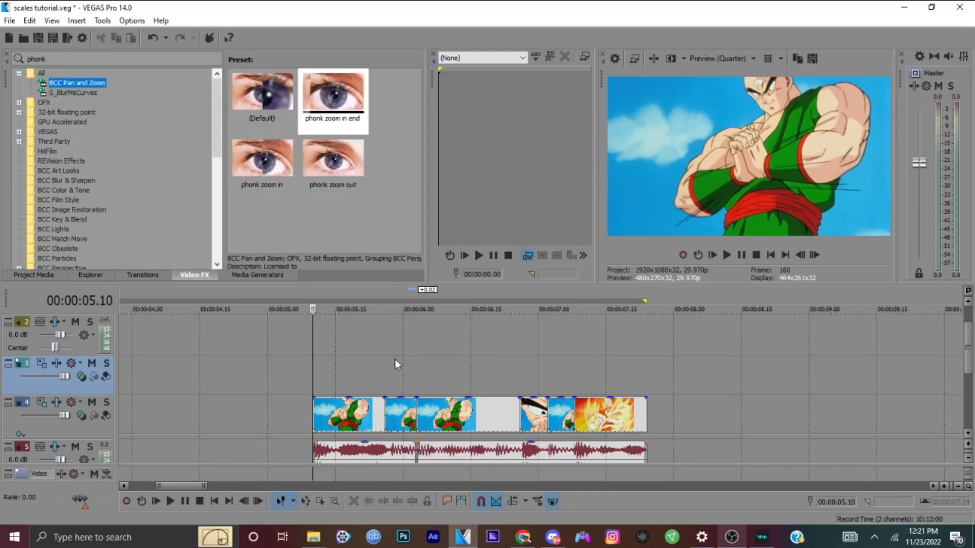
# Apply the (Default) preset of BCC Pan and Zoom to the first clip of the copied sequence at 00:00:05.10
pyautogui.click(312, 383)
pyautogui.press('space')
pyautogui.press('space')
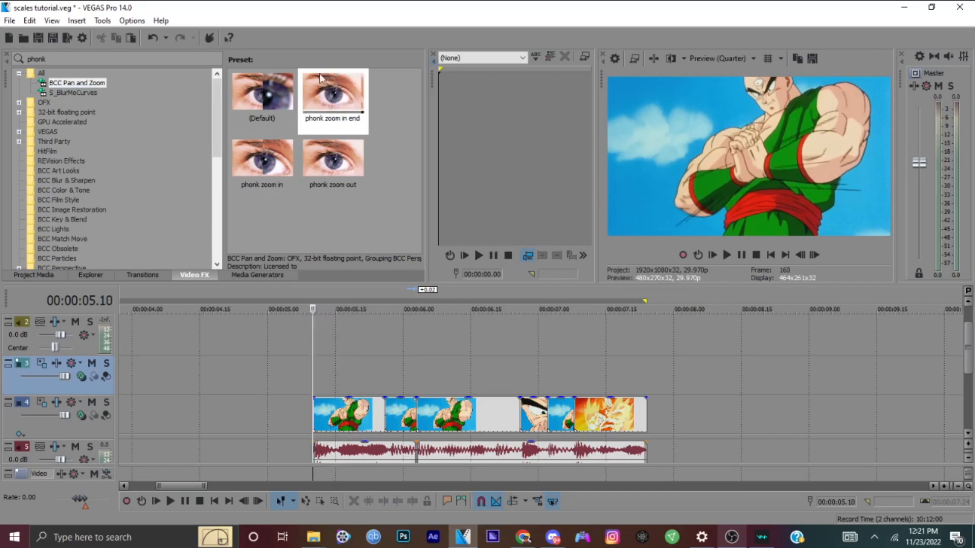
pyautogui.moveTo(272, 81); pyautogui.dragTo(345, 408)
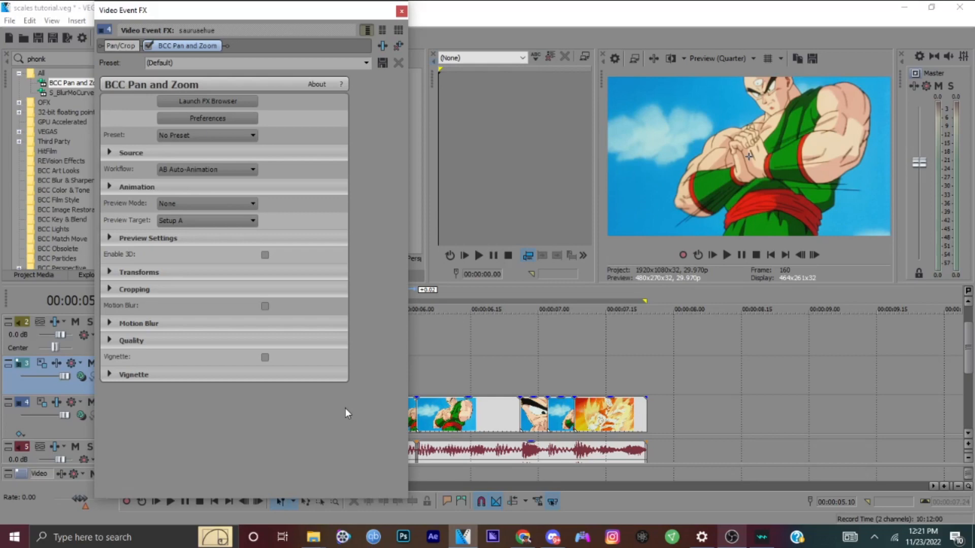
# Choose the AB Auto-Animation workflow and turn on the ease curve preview in the effect's animation settings
pyautogui.click(223, 168)
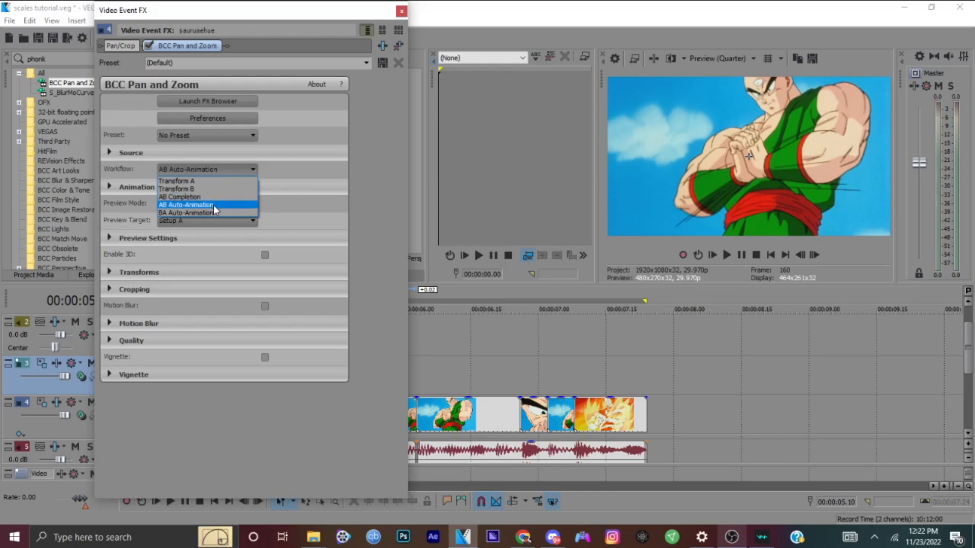
pyautogui.click(213, 205)
pyautogui.click(108, 188)
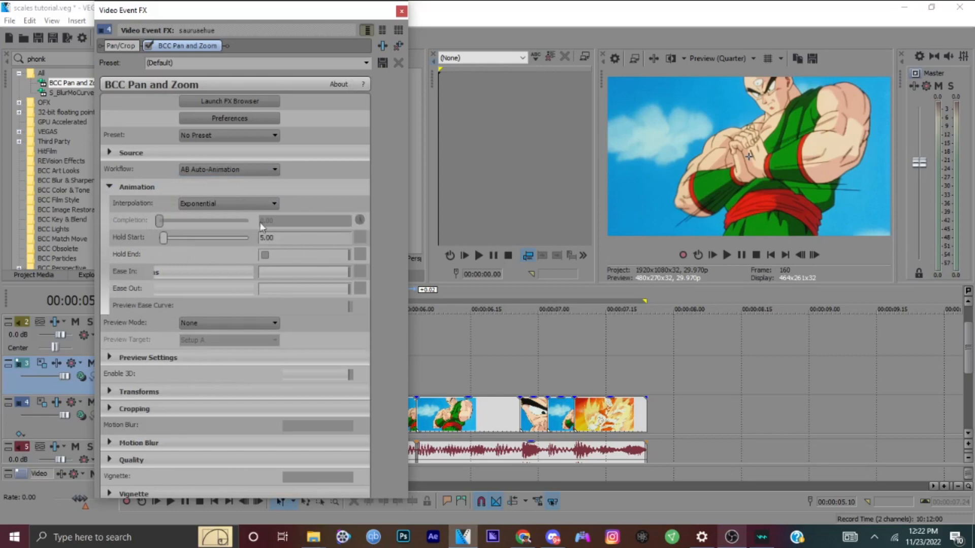
pyautogui.click(287, 306)
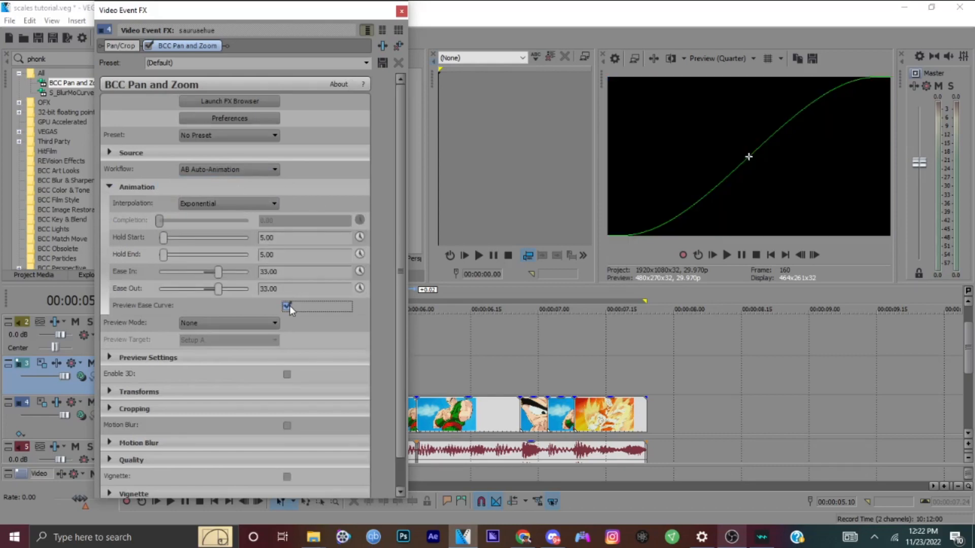
# Set the animation's Ease In to -100, Ease Out to -6.12, and both Hold Start and Hold End to 0
pyautogui.click(236, 274)
pyautogui.moveTo(224, 280)
pyautogui.mouseDown()
pyautogui.moveTo(235, 241)
pyautogui.moveTo(212, 258)
pyautogui.moveTo(218, 264)
pyautogui.mouseUp()
pyautogui.moveTo(223, 270); pyautogui.dragTo(146, 298)
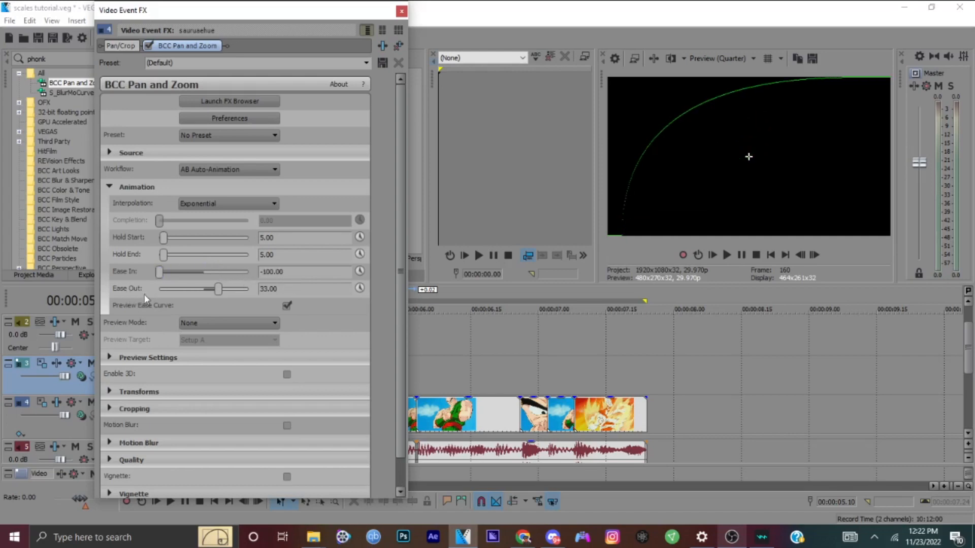
pyautogui.click(262, 292)
pyautogui.write('-6.12')
pyautogui.press('Return')
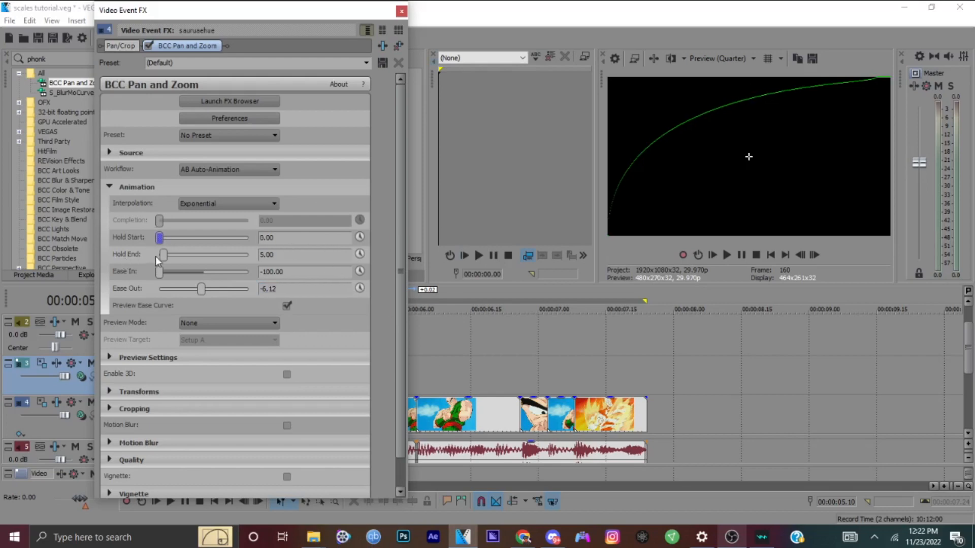
pyautogui.moveTo(162, 258); pyautogui.dragTo(141, 263)
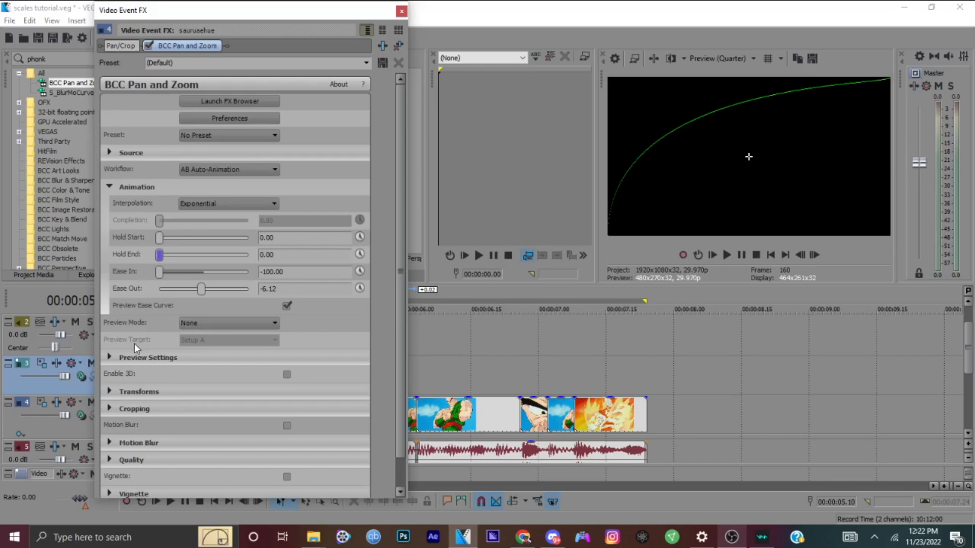
# In the effect's transforms, set Scale B to 100 and Scale A to 200
pyautogui.scroll(-1, 187, 371)
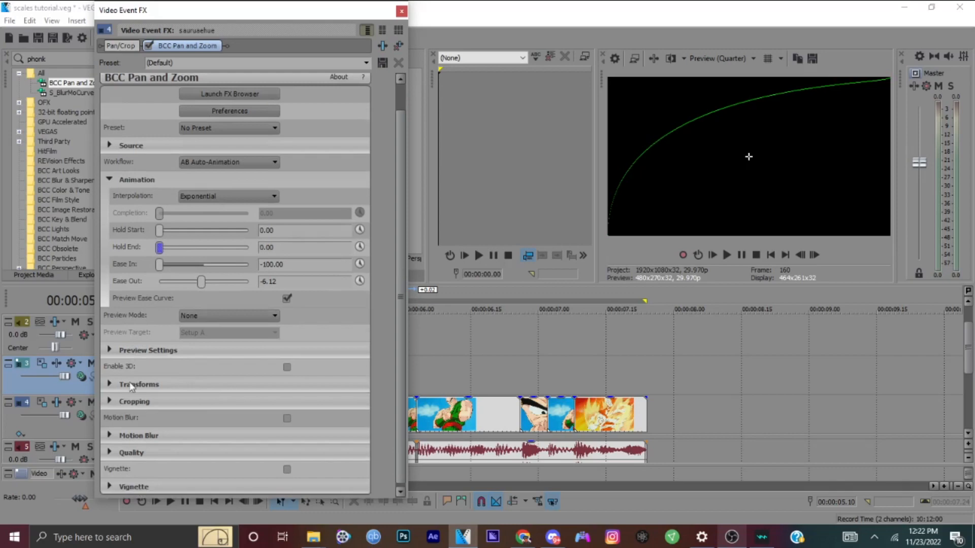
pyautogui.click(110, 385)
pyautogui.scroll(-5, 349, 371)
pyautogui.scroll(-3, 350, 375)
pyautogui.scroll(-8, 377, 392)
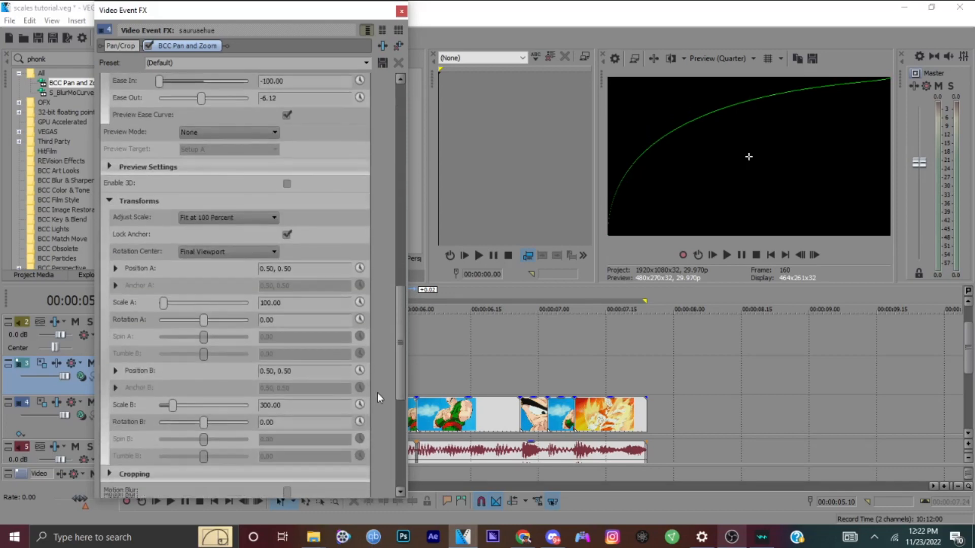
pyautogui.doubleClick(316, 372)
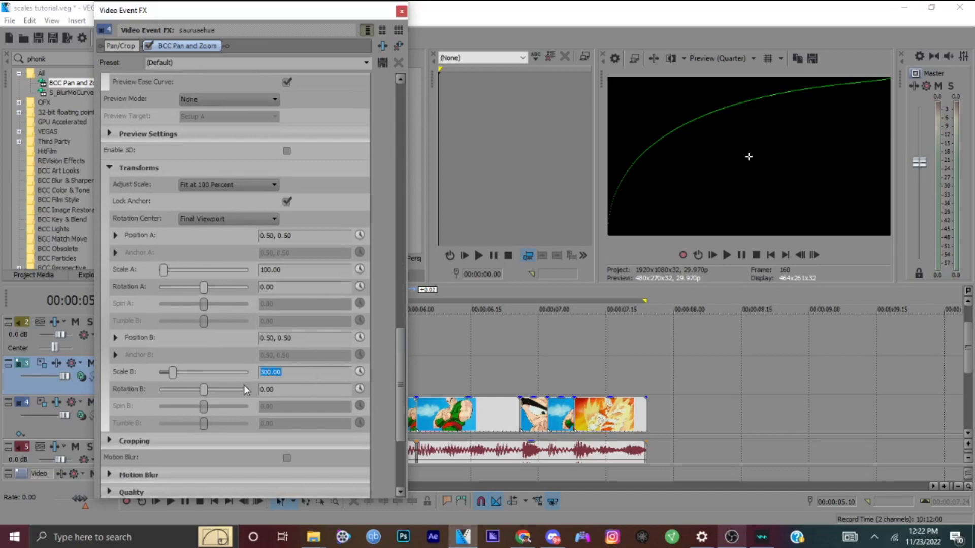
pyautogui.press('BackSpace')
pyautogui.press('Return')
pyautogui.doubleClick(308, 273)
pyautogui.press('BackSpace')
pyautogui.write('200')
pyautogui.press('Return')
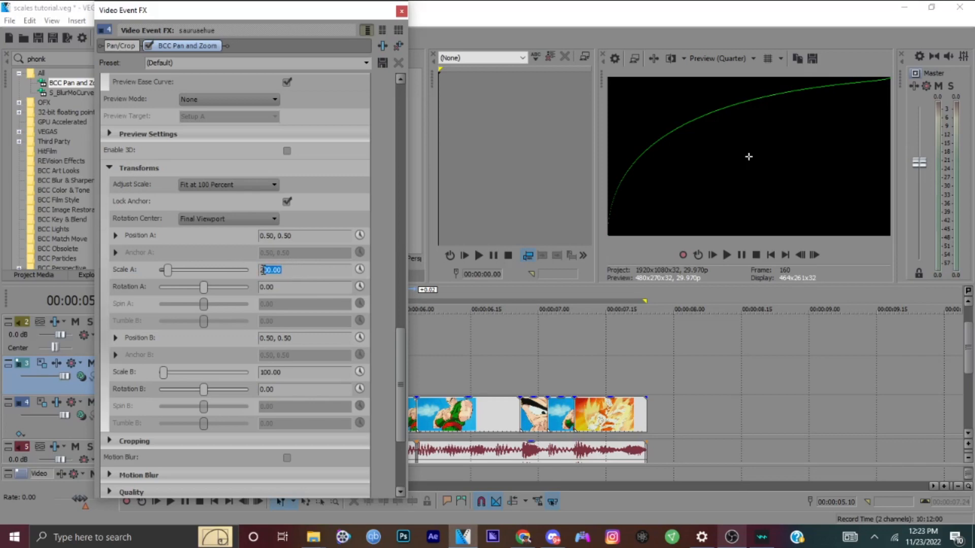
pyautogui.moveTo(270, 270); pyautogui.dragTo(342, 145)
pyautogui.click(398, 30)
pyautogui.click(367, 30)
pyautogui.moveTo(404, 189); pyautogui.dragTo(386, 440)
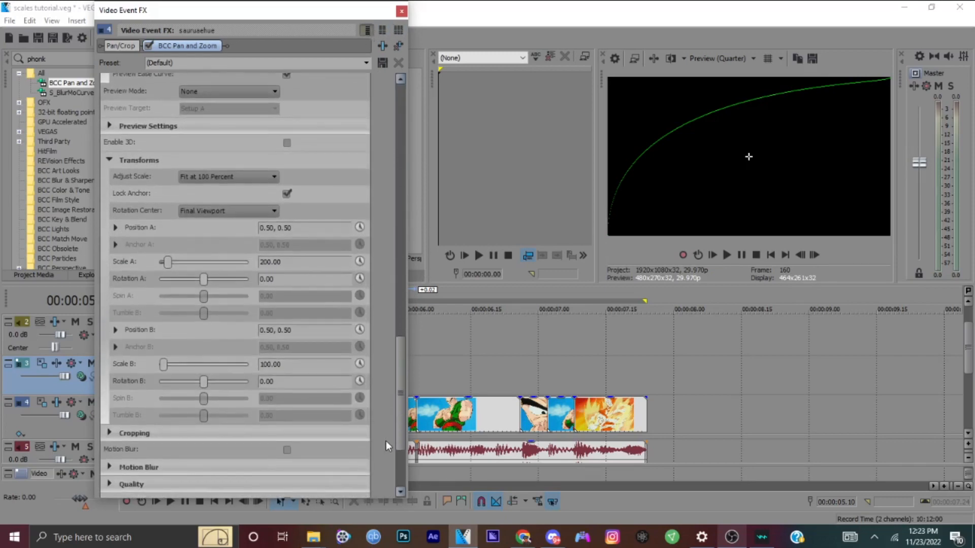
# Turn off the ease curve preview and close the Pan and Zoom settings
pyautogui.moveTo(308, 11); pyautogui.dragTo(270, 32)
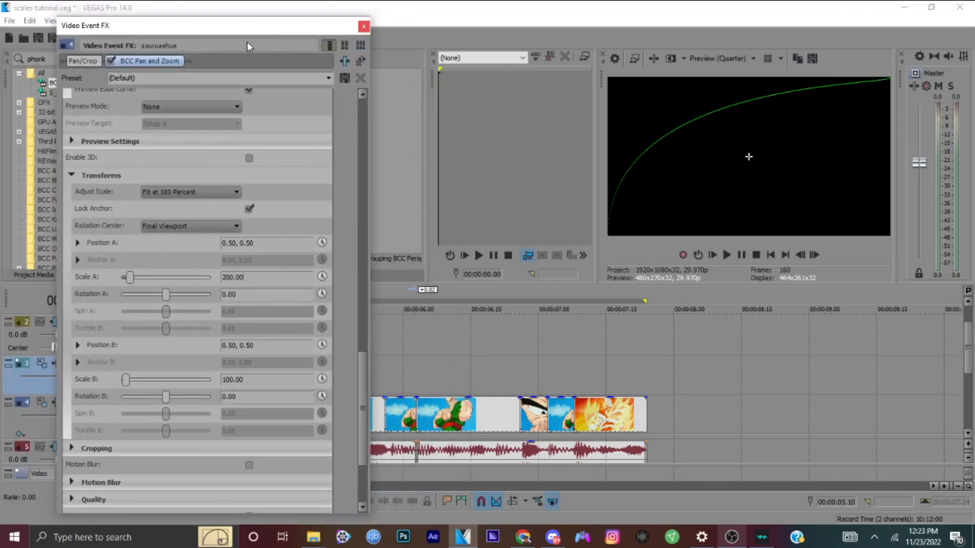
pyautogui.scroll(3, 300, 260)
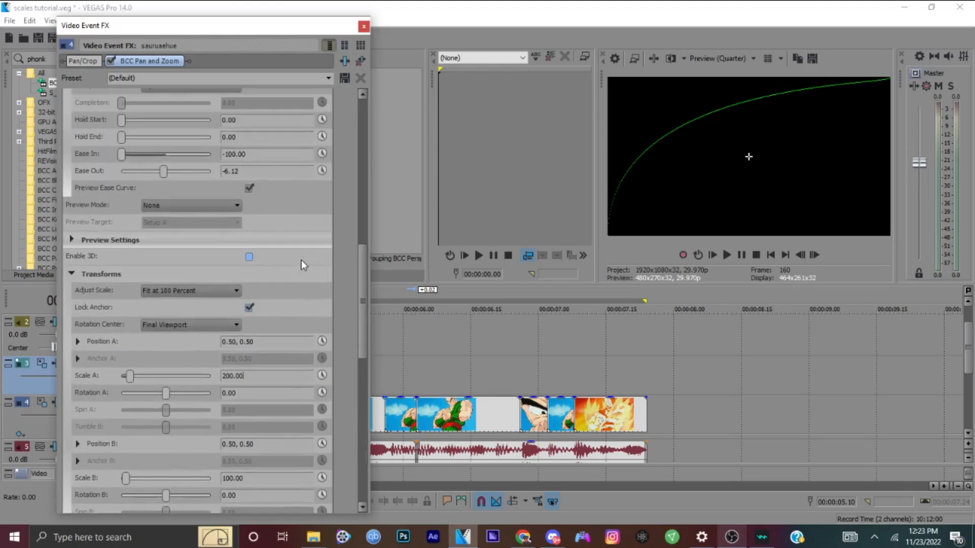
pyautogui.click(248, 188)
pyautogui.click(363, 26)
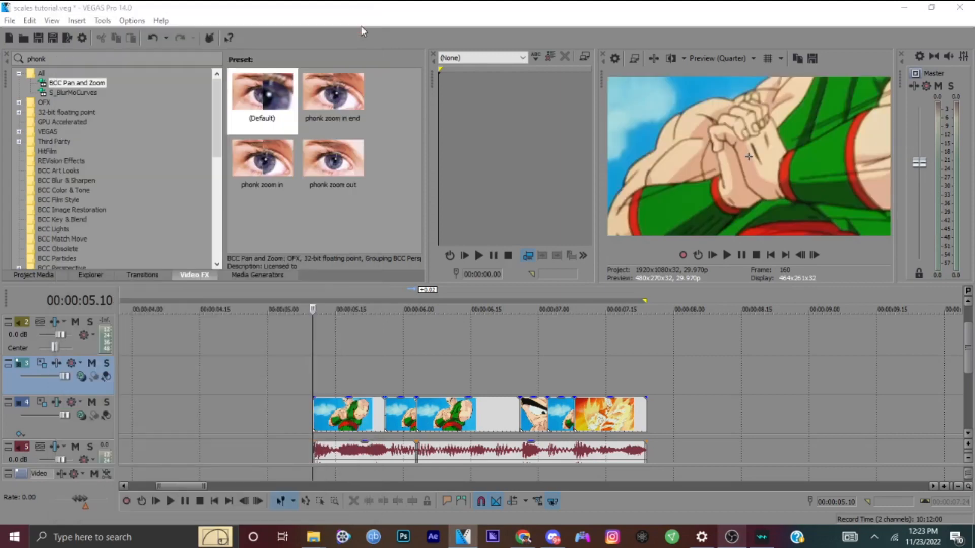
# Mark the first copied clip as the loop region and play it to check the zoom out
pyautogui.moveTo(384, 373); pyautogui.dragTo(315, 377)
pyautogui.press('space')
pyautogui.press('space')
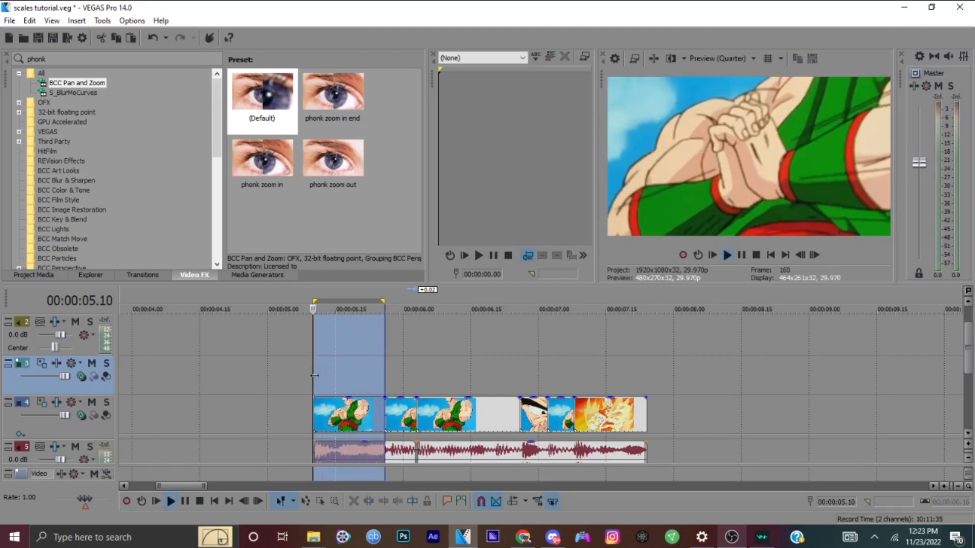
pyautogui.press('space')
# Reopen the first copied clip's event effects and view the saved Pan and Zoom presets
pyautogui.rightClick(368, 409)
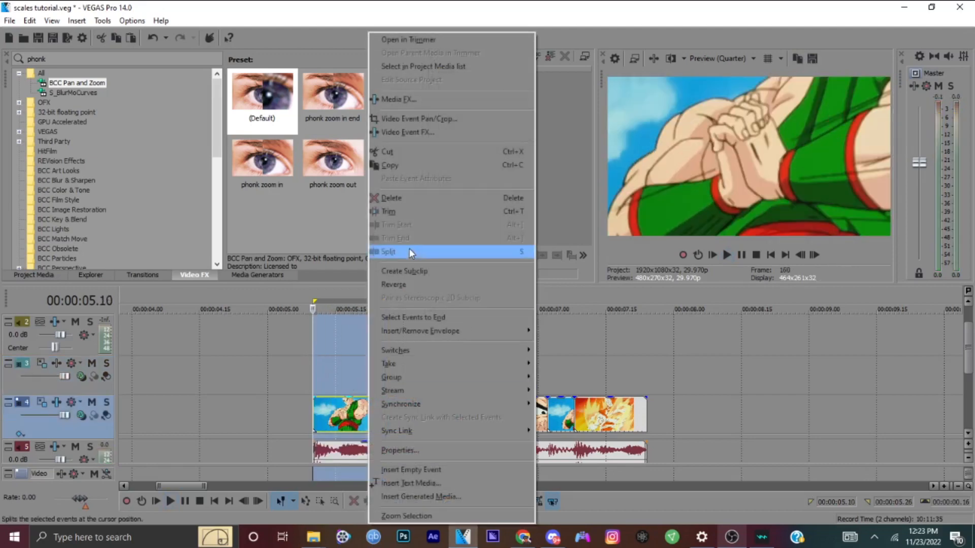
pyautogui.click(389, 150)
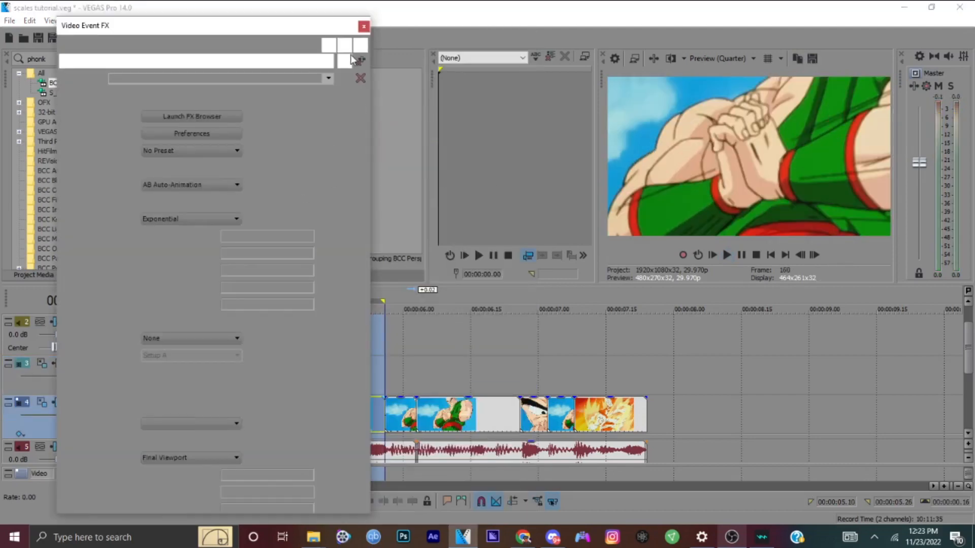
pyautogui.click(327, 79)
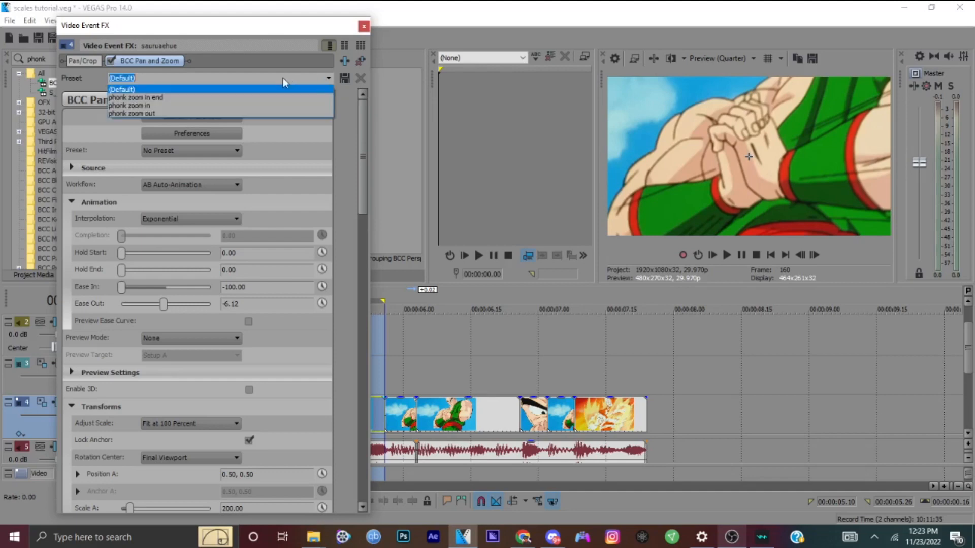
pyautogui.click(340, 145)
pyautogui.click(364, 26)
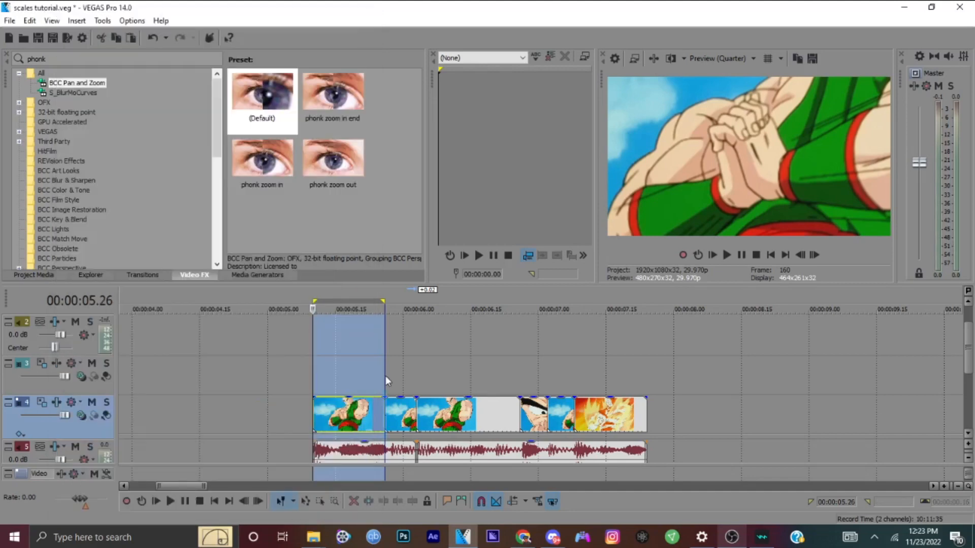
# Apply the phonk zoom out preset to the second copied clip, starting at 00:00:05.26
pyautogui.click(386, 377)
pyautogui.press('space')
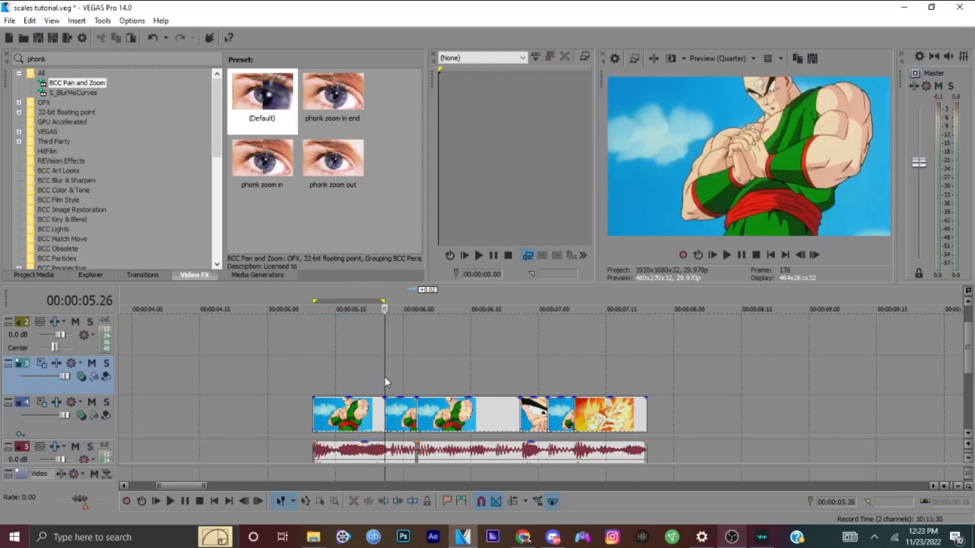
pyautogui.click(342, 192)
pyautogui.moveTo(343, 193); pyautogui.dragTo(406, 419)
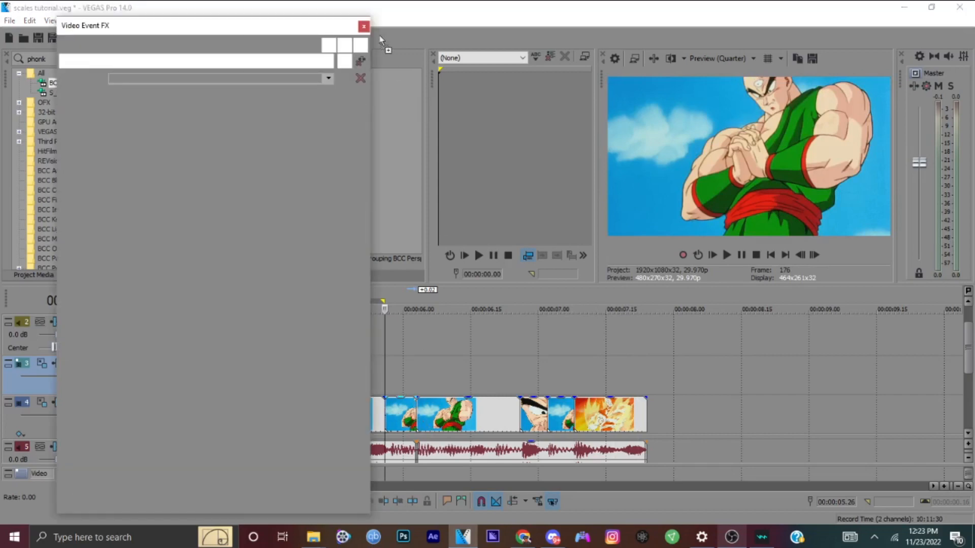
pyautogui.click(363, 26)
# Apply the phonk zoom out preset to the third copied clip, starting at 00:00:06.03, and close its effect settings
pyautogui.click(416, 315)
pyautogui.moveTo(335, 168); pyautogui.dragTo(467, 431)
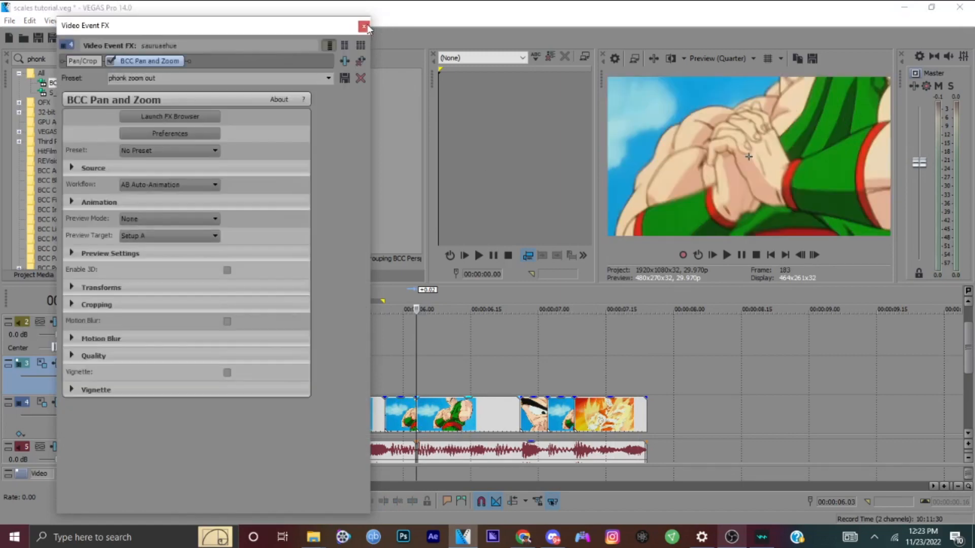
pyautogui.click(364, 25)
# Apply the phonk zoom out preset to the last two copied clips, after the close-up face clip
pyautogui.moveTo(557, 426); pyautogui.dragTo(558, 426)
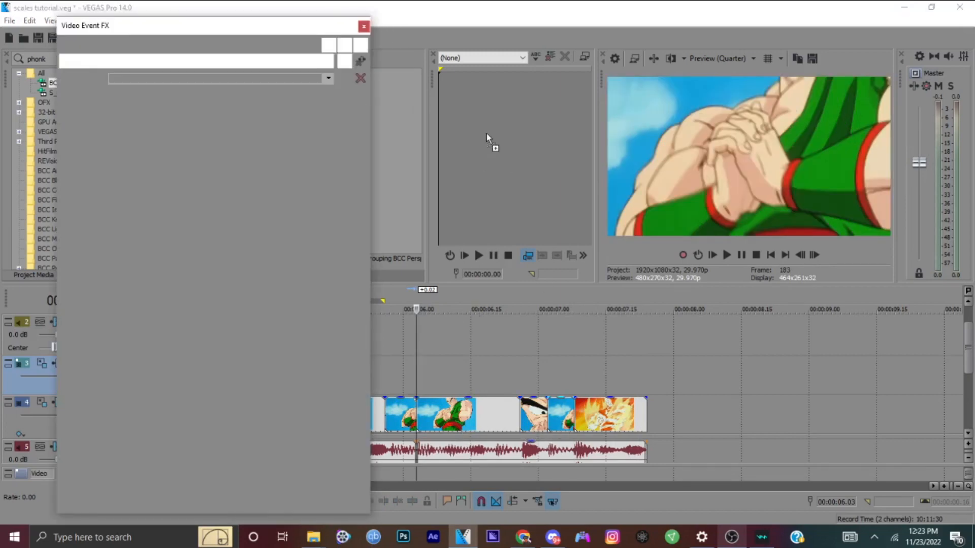
pyautogui.click(364, 27)
pyautogui.moveTo(335, 165); pyautogui.dragTo(418, 215)
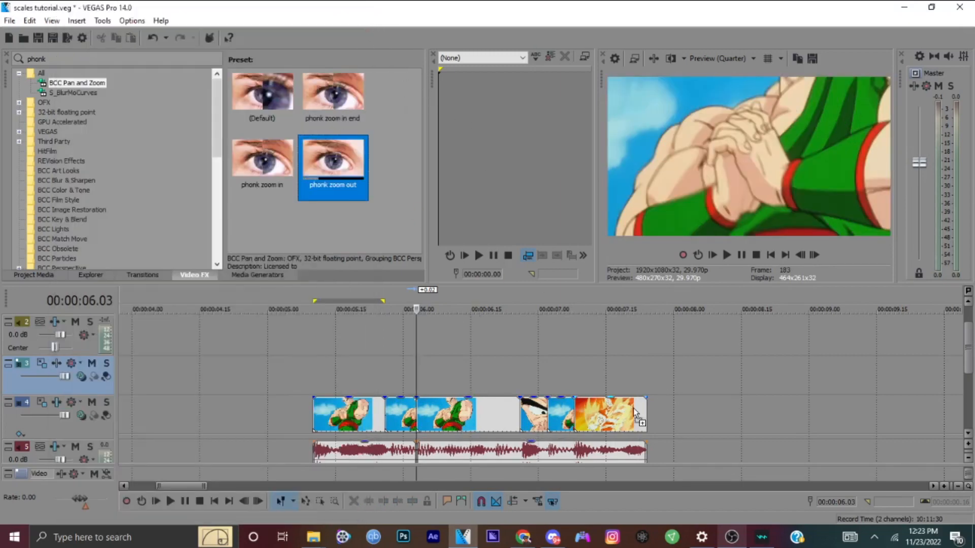
pyautogui.moveTo(633, 408); pyautogui.dragTo(633, 409)
pyautogui.click(363, 26)
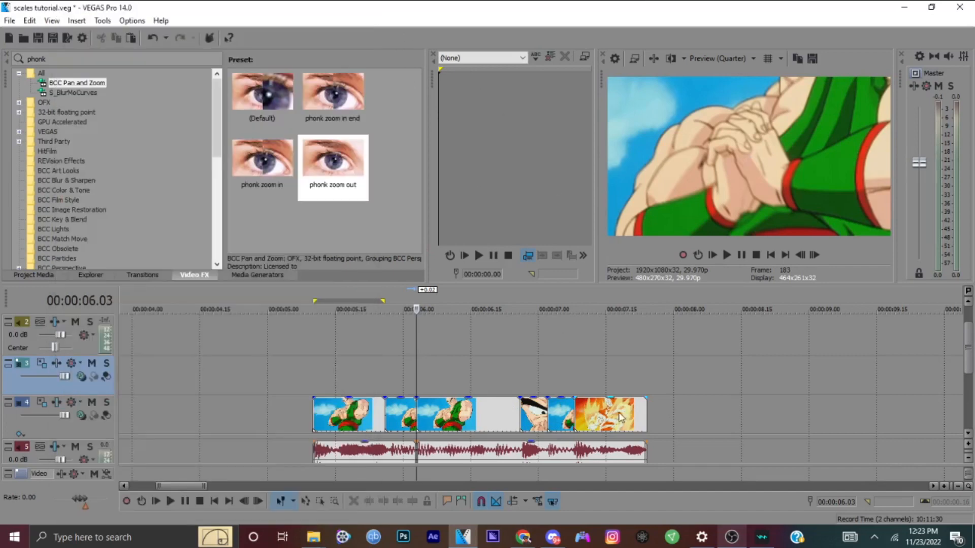
# Mark all the copied clips as the loop region, from 00:00:05.10 to 00:00:07.24, and play it
pyautogui.moveTo(645, 385); pyautogui.dragTo(311, 381)
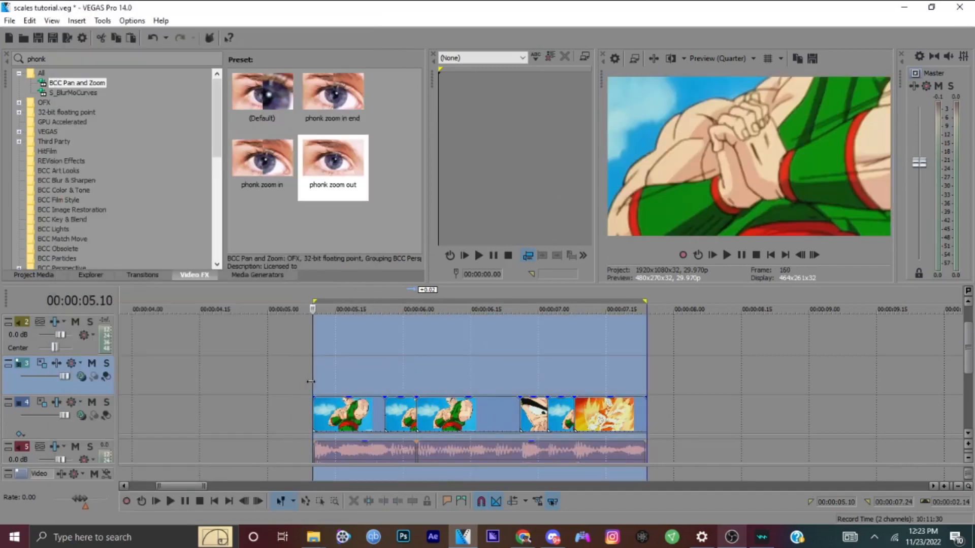
pyautogui.click(310, 382)
pyautogui.press('space')
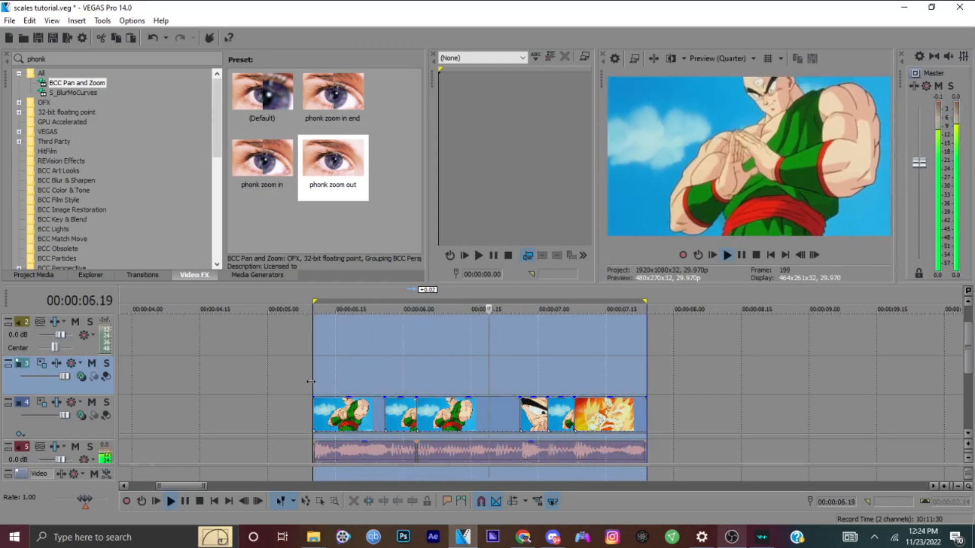
pyautogui.press('space')
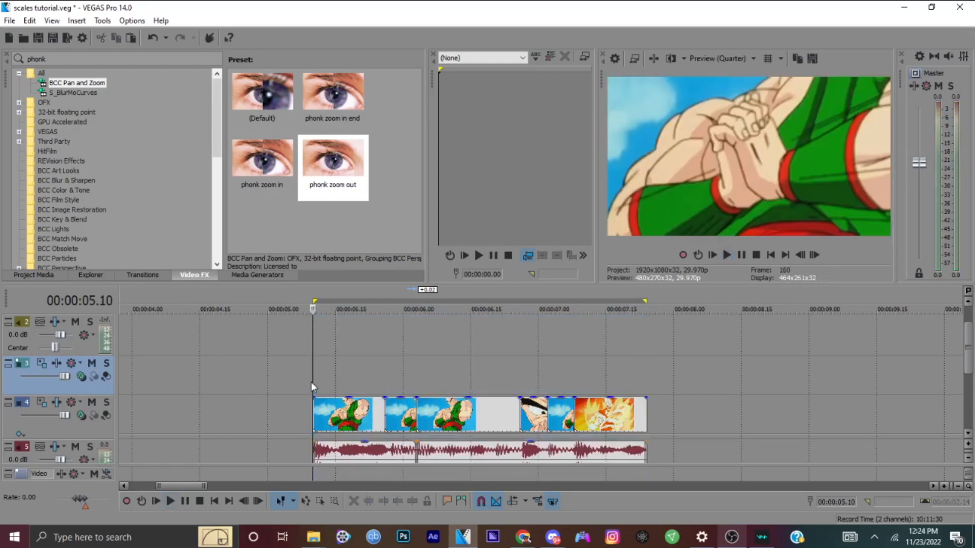
# Step through the opening frames of the first copied clip to examine its zoom out
pyautogui.scroll(1, 310, 382)
pyautogui.press('Right')
pyautogui.scroll(-1, 310, 382)
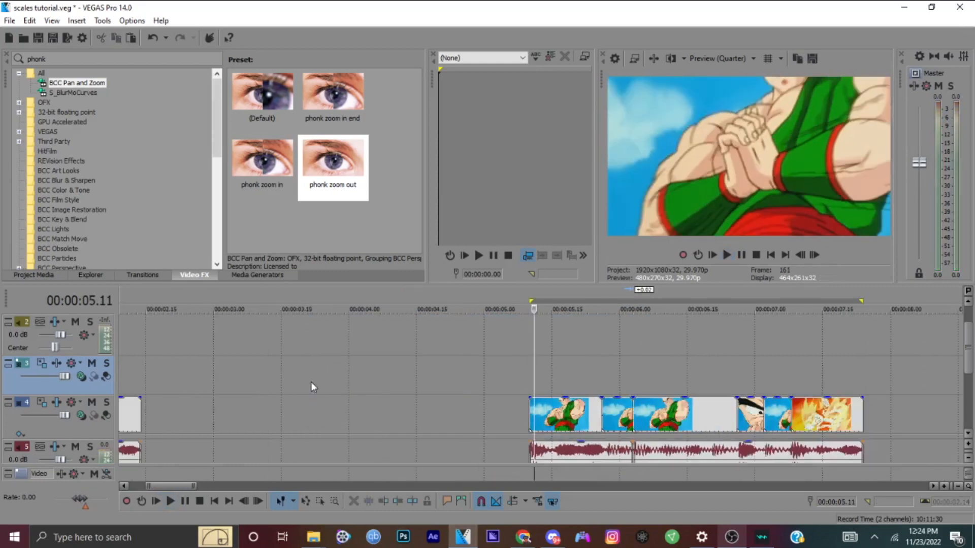
pyautogui.press('Right')
pyautogui.press('Right')
pyautogui.press('Right')
pyautogui.moveTo(178, 487)
pyautogui.mouseDown()
pyautogui.moveTo(203, 482)
pyautogui.moveTo(192, 481)
pyautogui.mouseUp()
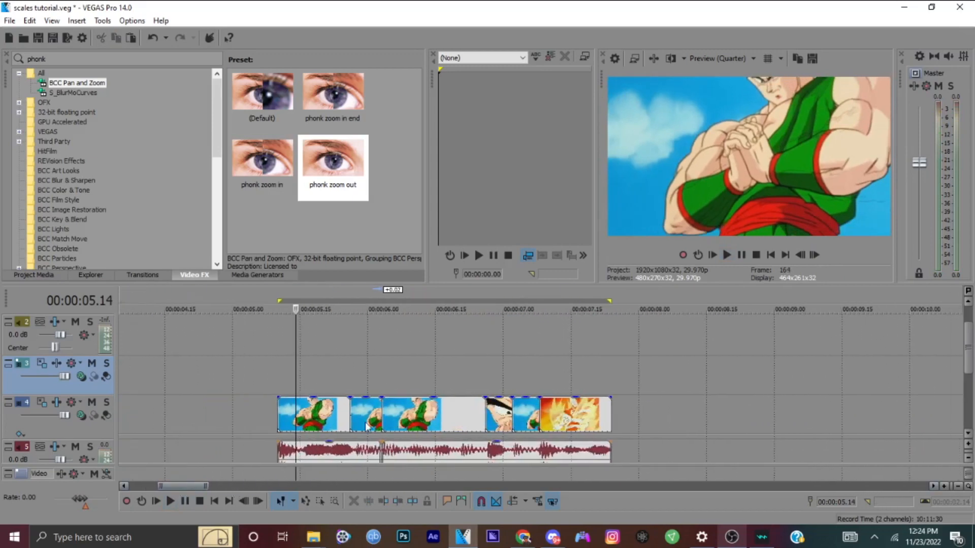
# Step frame by frame around the start of the close-up face clip and return to 00:00:06.26
pyautogui.click(486, 414)
pyautogui.press('Right')
pyautogui.press('Right')
pyautogui.press('Right')
pyautogui.press('Left')
pyautogui.press('Left')
pyautogui.press('Left')
pyautogui.press('Left')
pyautogui.press('Right')
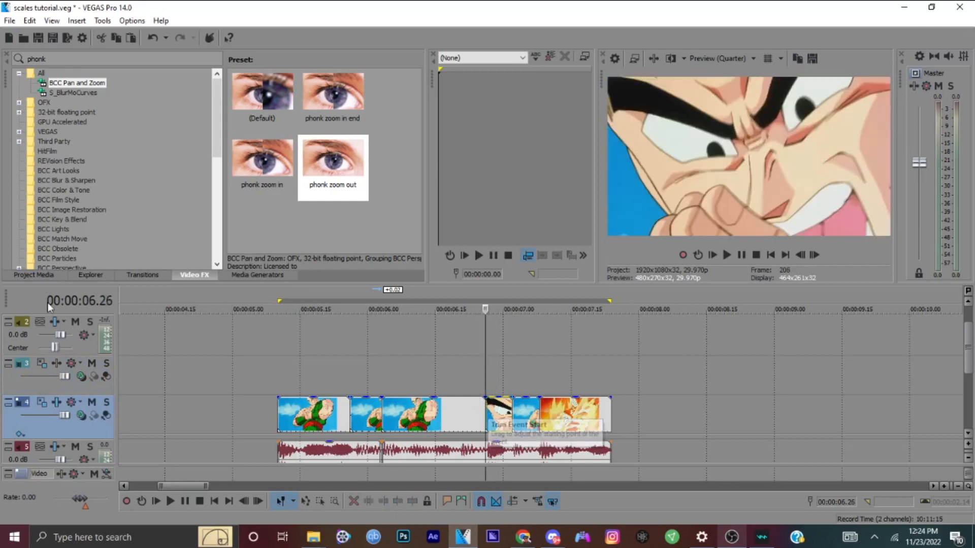
# Apply the Phonk zoom in preset of S_BlurMoCurves to the close-up face clip and review its Reflect wrap settings
pyautogui.click(281, 120)
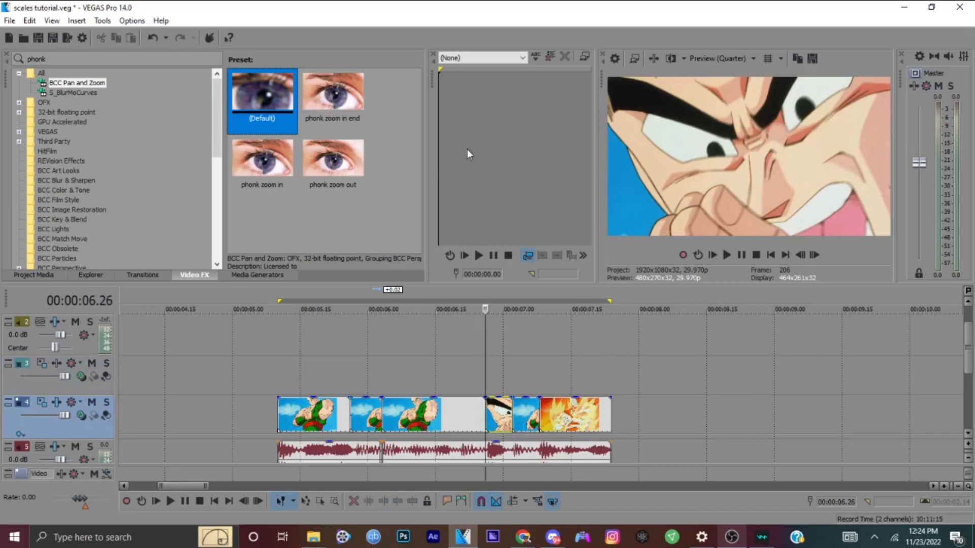
pyautogui.click(74, 93)
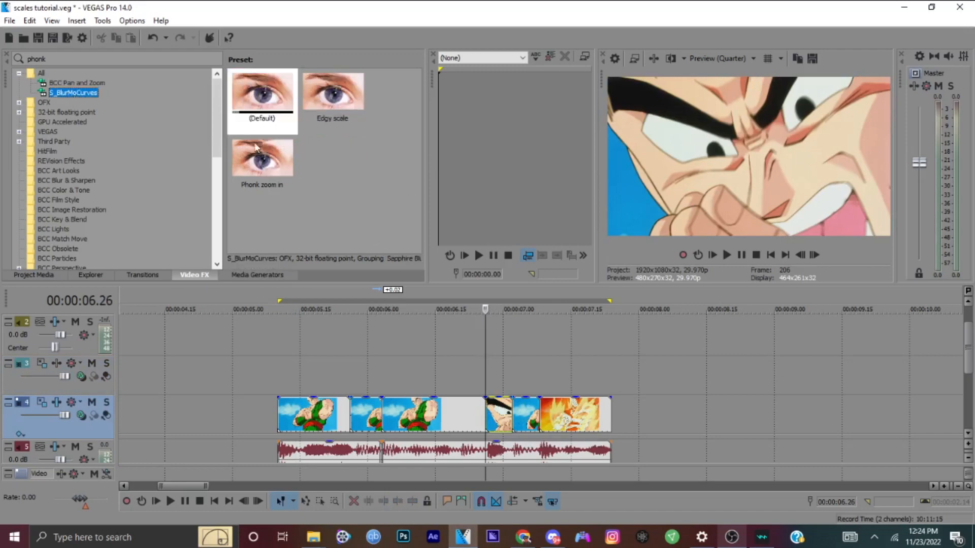
pyautogui.click(282, 178)
pyautogui.moveTo(283, 178); pyautogui.dragTo(514, 413)
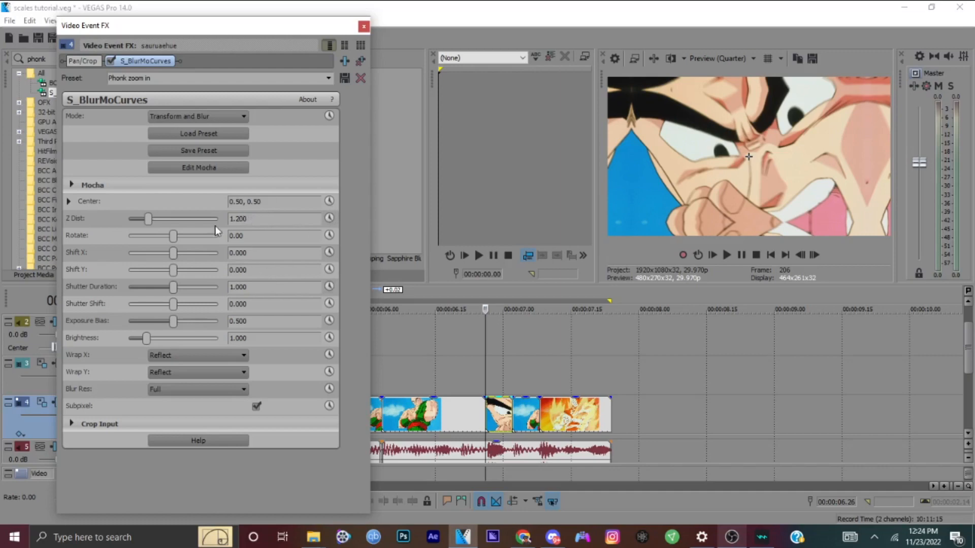
pyautogui.click(196, 357)
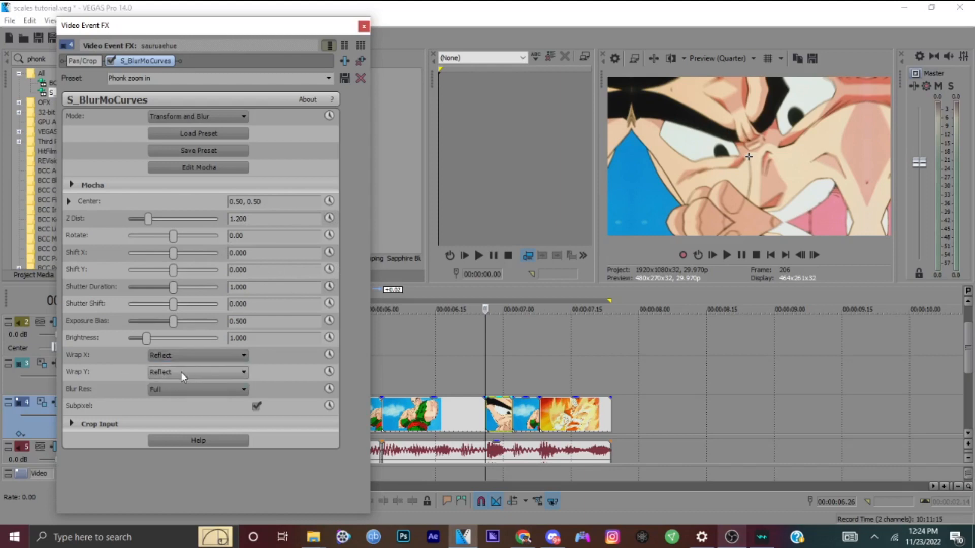
pyautogui.click(364, 26)
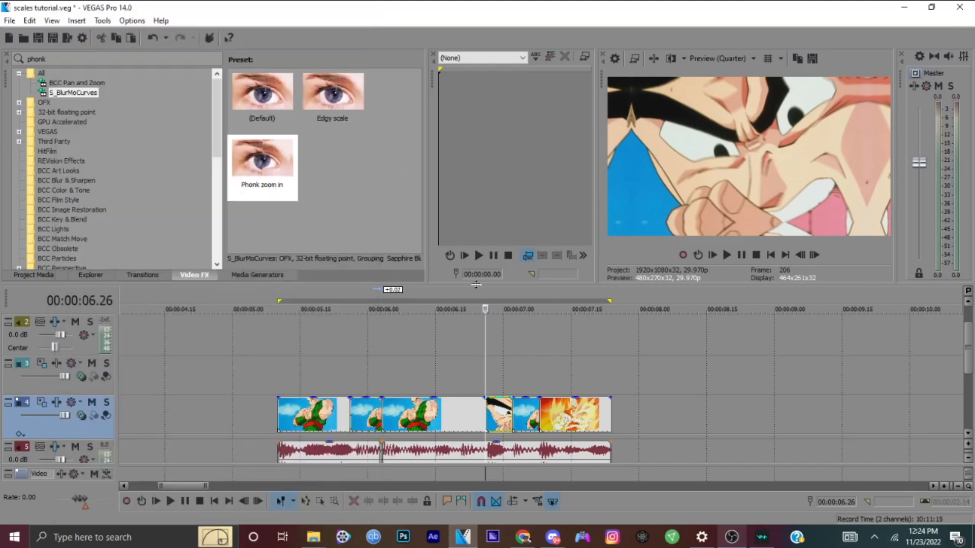
# Add the default BCC Pan and Zoom effect to the close-up face clip and set Hold Start and Hold End to 0
pyautogui.click(74, 82)
pyautogui.moveTo(243, 119); pyautogui.dragTo(502, 419)
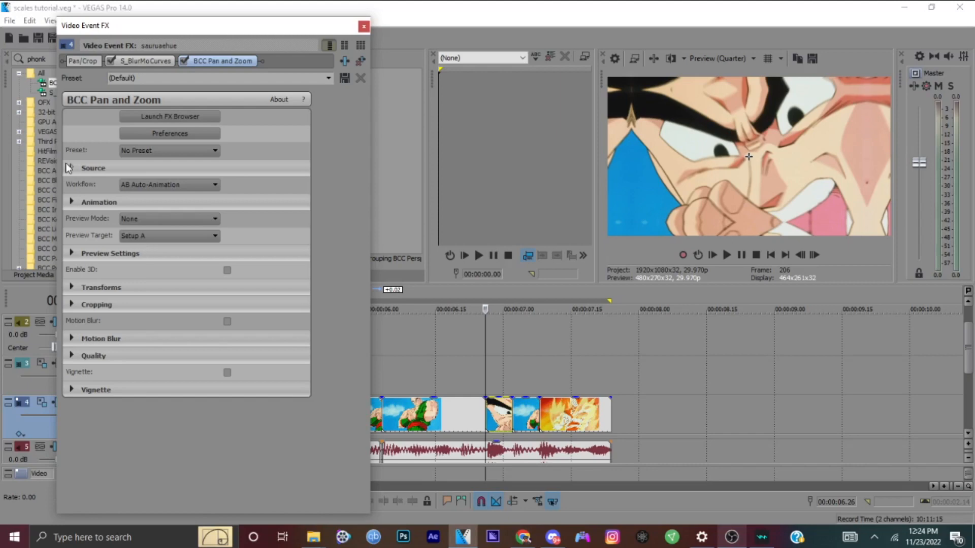
pyautogui.click(74, 201)
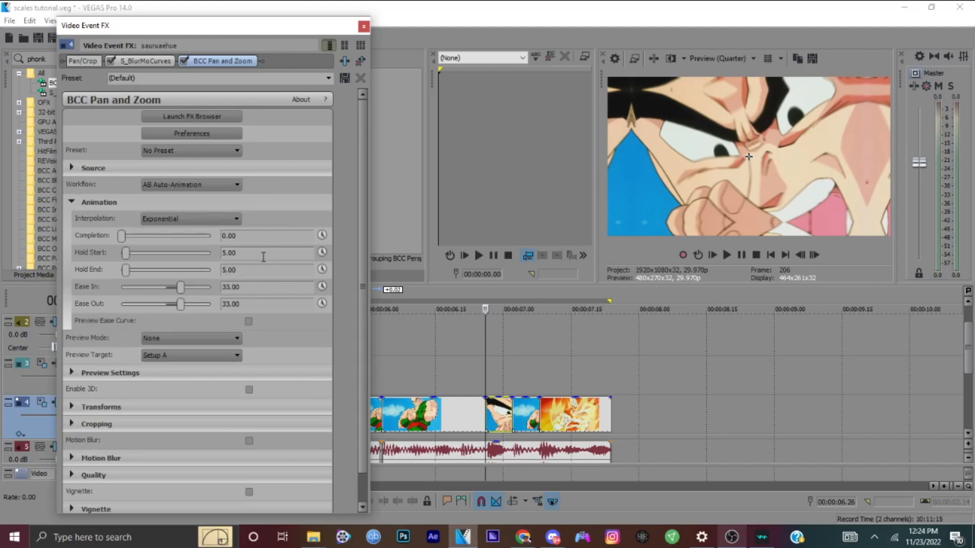
pyautogui.press('BackSpace')
pyautogui.press('BackSpace')
pyautogui.press('BackSpace')
pyautogui.press('BackSpace')
pyautogui.write('0')
pyautogui.press('Return')
pyautogui.moveTo(125, 270); pyautogui.dragTo(67, 290)
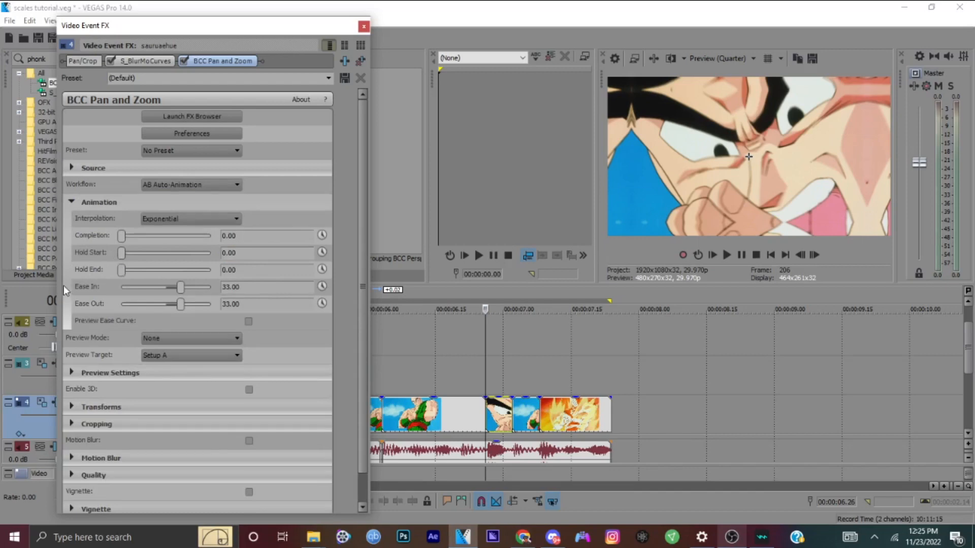
# Set the face clip's Pan and Zoom Ease In to -89.12 and Ease Out to 3.5
pyautogui.click(266, 290)
pyautogui.press('BackSpace')
pyautogui.write('-90')
pyautogui.press('Return')
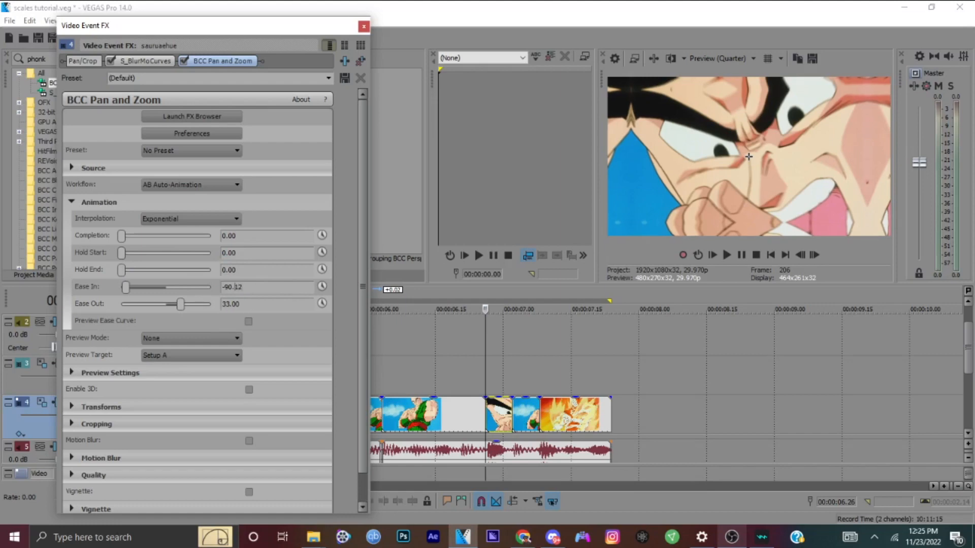
pyautogui.write('9')
pyautogui.press('Return')
pyautogui.click(301, 307)
pyautogui.write('3.5')
pyautogui.press('Return')
# Step through the first frames of the close-up face clip to preview the eased zoom in
pyautogui.click(488, 424)
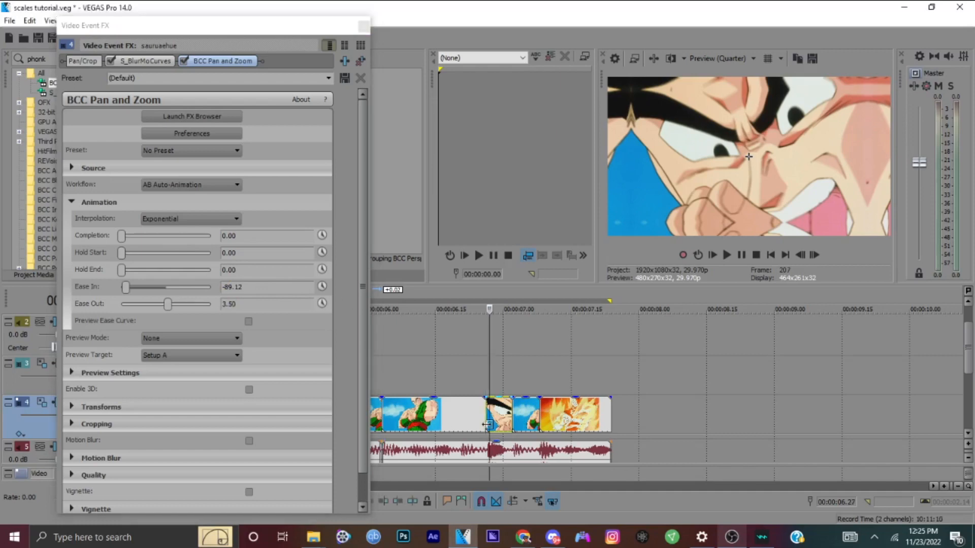
pyautogui.press('Left')
pyautogui.press('Left')
pyautogui.press('Right')
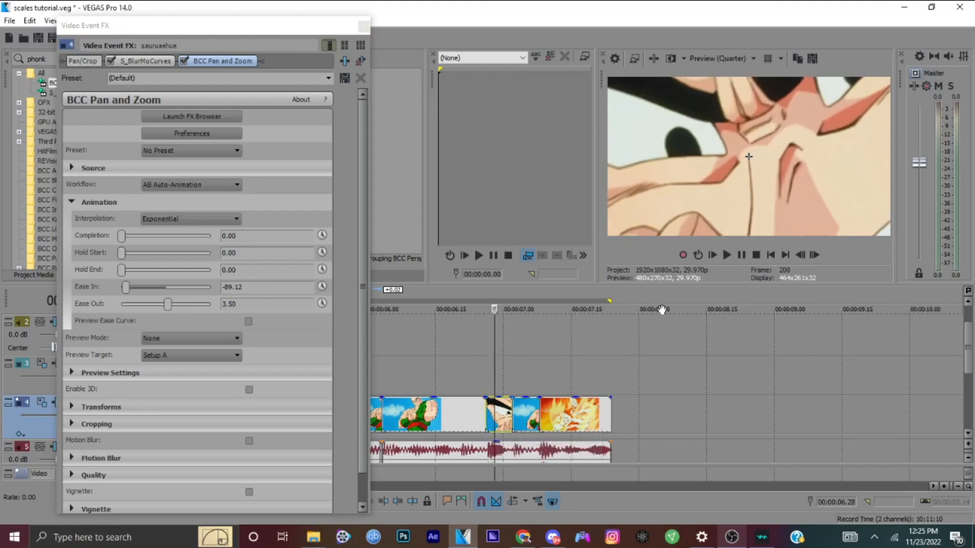
# Set Scale B to 140 in the Transforms settings of the face clip's Pan and Zoom effect
pyautogui.click(72, 202)
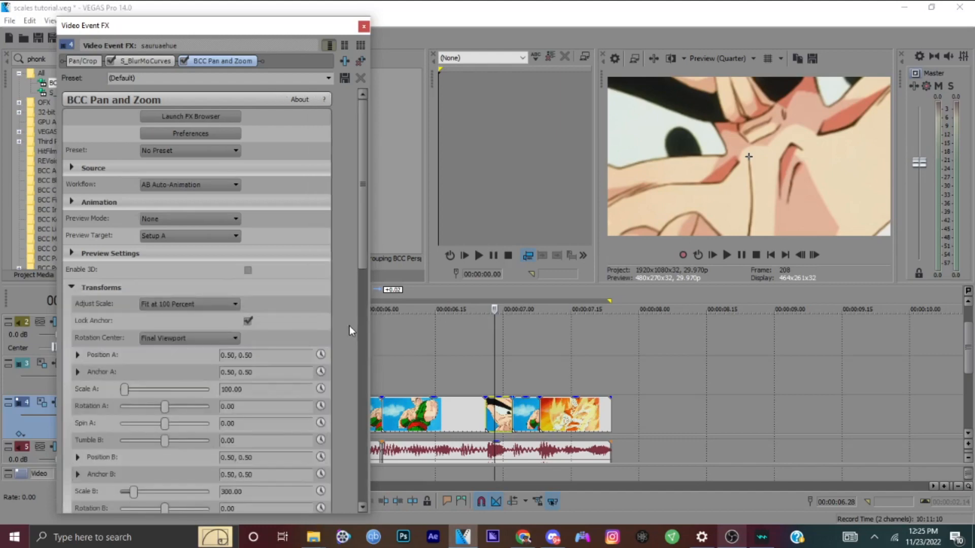
pyautogui.moveTo(362, 263); pyautogui.dragTo(356, 328)
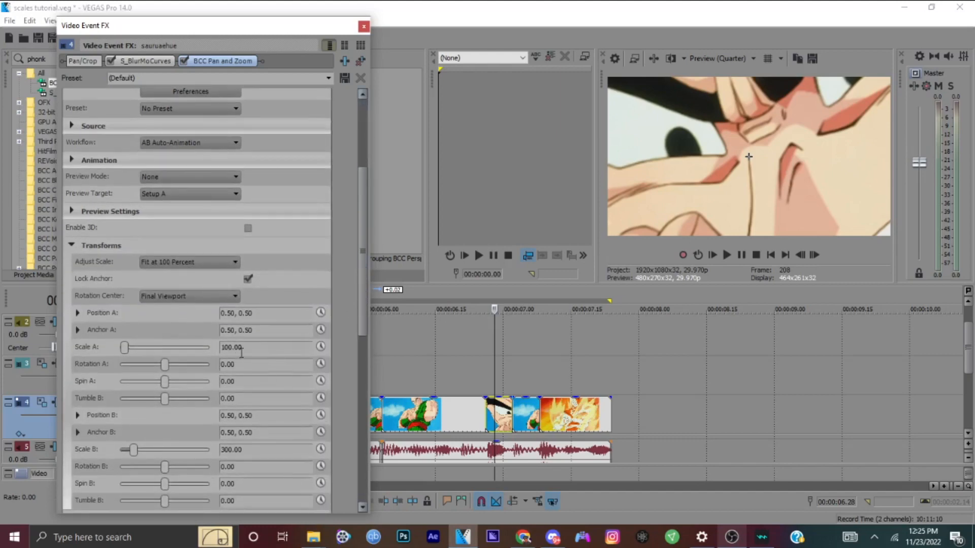
pyautogui.click(257, 449)
pyautogui.write('140')
pyautogui.press('Return')
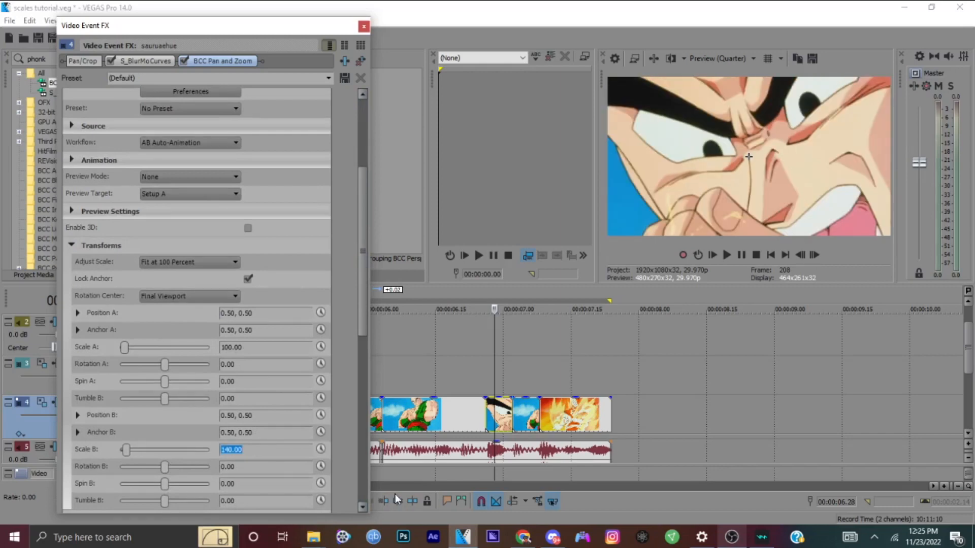
# Step through the remaining frames of the face clip to check the reduced zoom, and close the effect settings
pyautogui.click(483, 387)
pyautogui.press('Right')
pyautogui.press('Right')
pyautogui.press('Right')
pyautogui.press('Right')
pyautogui.press('Right')
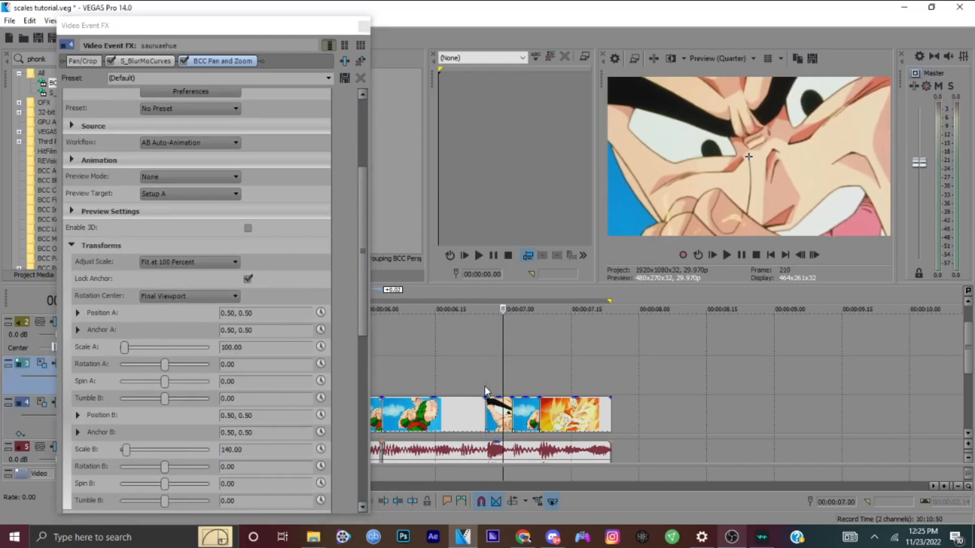
pyautogui.click(366, 27)
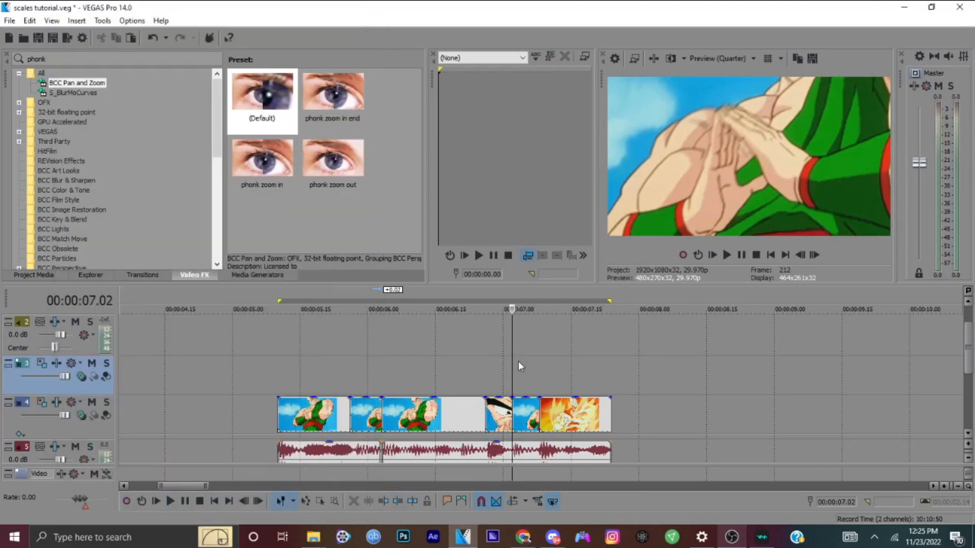
# Loop-play the section from 00:00:06.03 to 00:00:07.02, and the whole copied sequence from 00:00:05.10 to 00:00:07.24
pyautogui.click(529, 374)
pyautogui.moveTo(518, 380); pyautogui.dragTo(382, 393)
pyautogui.press('space')
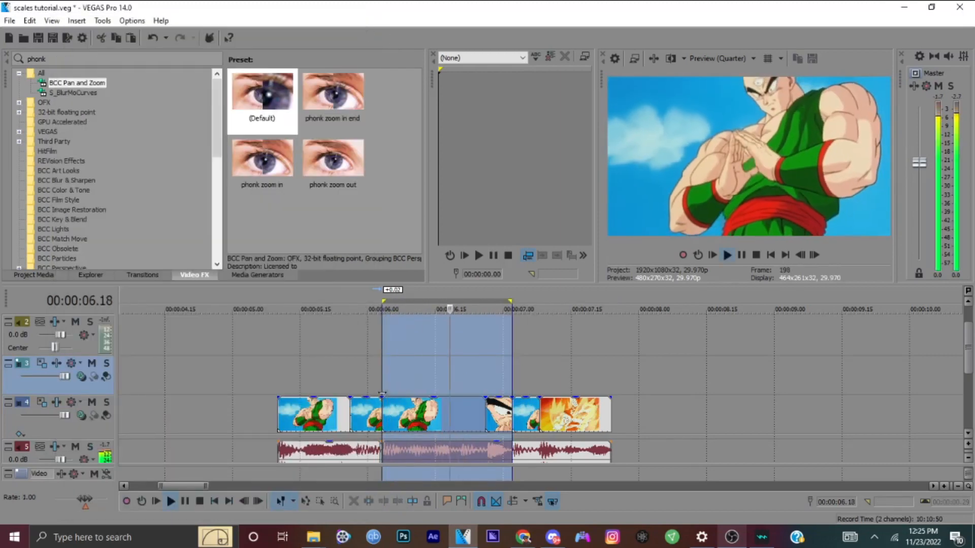
pyautogui.press('space')
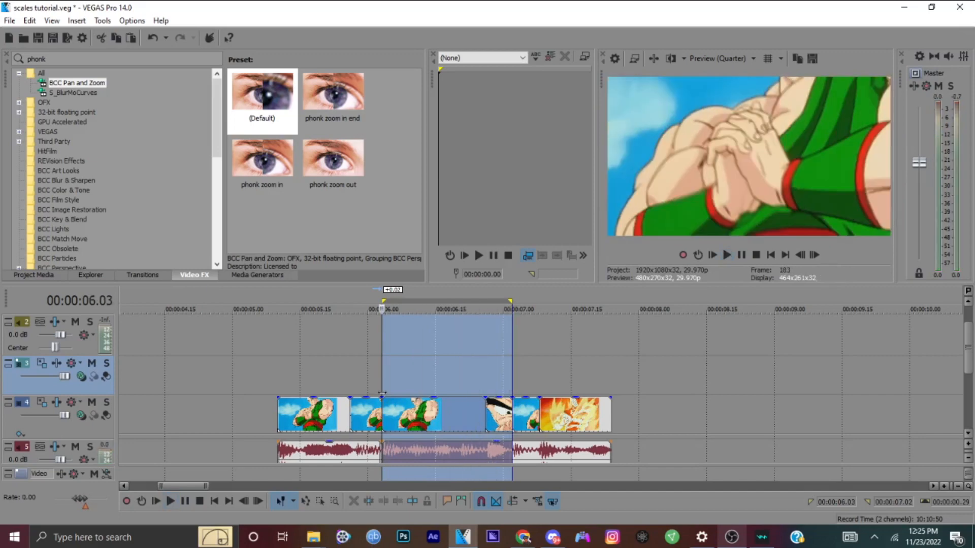
pyautogui.moveTo(611, 382); pyautogui.dragTo(277, 367)
pyautogui.press('space')
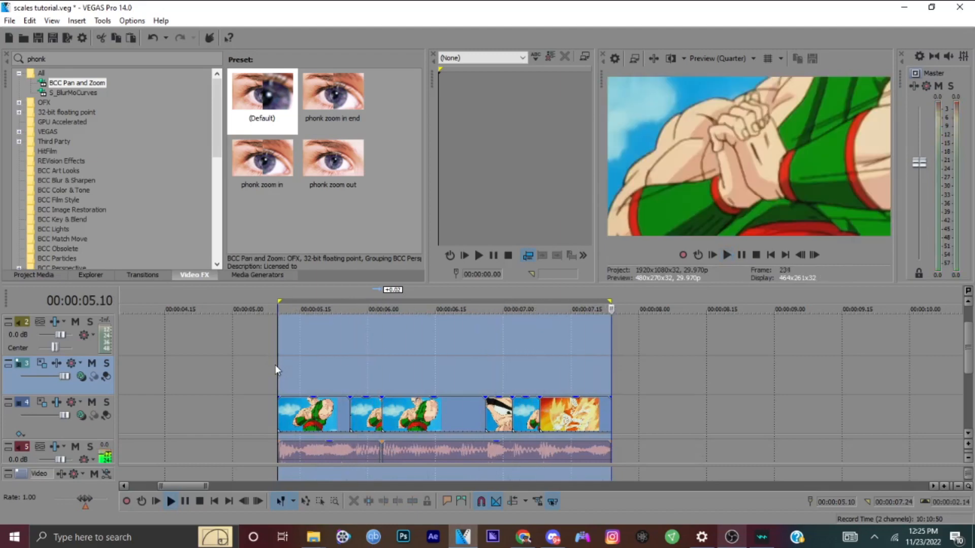
# Step frame by frame through the third copied clip from 00:00:06.03 to examine its zoom out
pyautogui.click(379, 371)
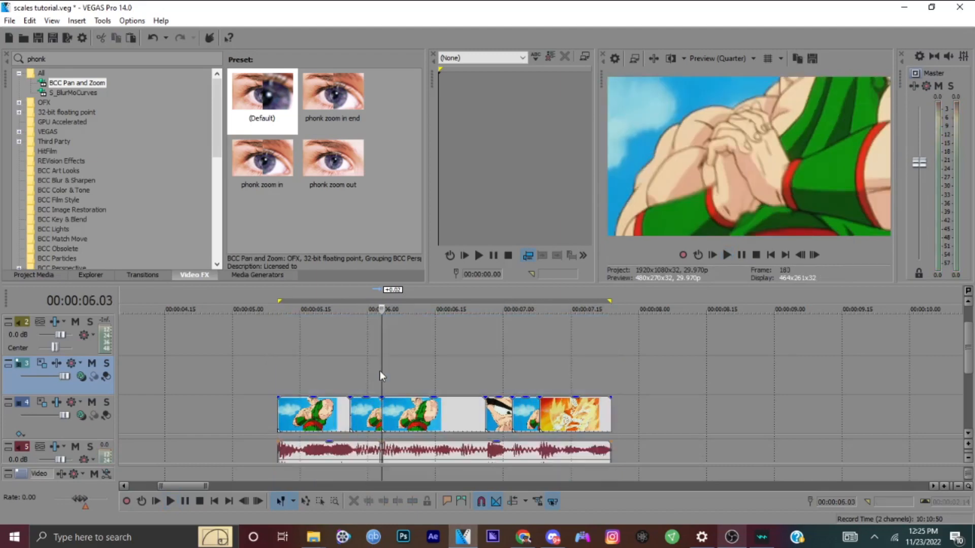
pyautogui.press('Right')
pyautogui.press('Right')
pyautogui.press('Right')
pyautogui.press('Right')
pyautogui.press('Right')
pyautogui.press('Right')
pyautogui.press('Right')
pyautogui.press('Right')
pyautogui.press('Right')
pyautogui.press('Right')
pyautogui.press('Right')
pyautogui.press('Right')
pyautogui.press('Right')
pyautogui.press('Right')
pyautogui.press('Right')
pyautogui.press('Right')
pyautogui.press('Right')
pyautogui.press('Right')
pyautogui.press('Right')
pyautogui.press('Right')
pyautogui.press('Right')
pyautogui.press('Right')
pyautogui.press('Right')
pyautogui.press('Right')
pyautogui.press('Right')
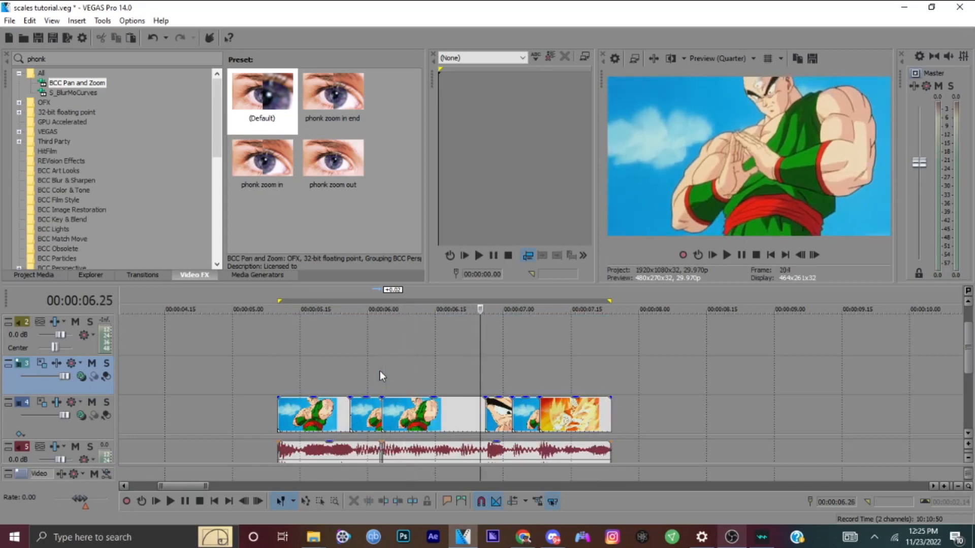
# Step frame by frame from late in the third copied clip through the face clip into the clip after it
pyautogui.click(500, 408)
pyautogui.click(456, 412)
pyautogui.press('Right')
pyautogui.press('Right')
pyautogui.press('Right')
pyautogui.press('Right')
pyautogui.press('Right')
pyautogui.press('Right')
pyautogui.press('Right')
pyautogui.press('Right')
pyautogui.press('Right')
pyautogui.press('Right')
pyautogui.press('Right')
pyautogui.press('Right')
pyautogui.press('Right')
pyautogui.press('Right')
pyautogui.press('Right')
pyautogui.press('Right')
pyautogui.press('Right')
pyautogui.press('Right')
pyautogui.press('Right')
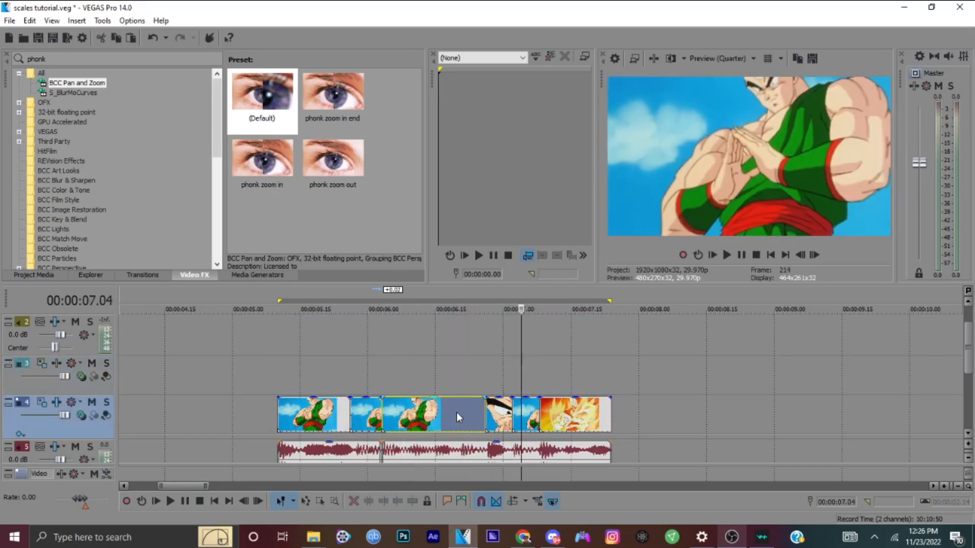
# Step frame by frame from 00:00:05.28 in the second copied clip into the third copied clip
pyautogui.click(360, 363)
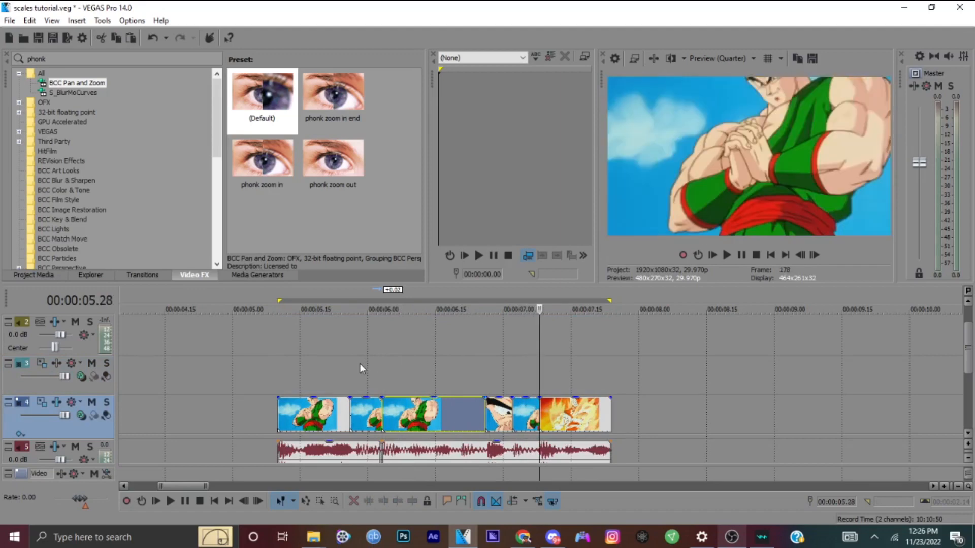
pyautogui.press('Right')
pyautogui.press('Right')
pyautogui.press('Right')
pyautogui.press('Right')
pyautogui.press('Right')
pyautogui.press('Right')
pyautogui.press('Right')
pyautogui.press('Right')
pyautogui.press('Right')
pyautogui.press('Right')
pyautogui.press('Right')
pyautogui.press('Right')
pyautogui.press('Right')
pyautogui.press('Right')
pyautogui.press('Right')
pyautogui.press('Right')
pyautogui.press('Right')
pyautogui.press('Right')
pyautogui.press('Right')
pyautogui.press('Right')
pyautogui.press('Right')
pyautogui.press('Right')
pyautogui.press('Right')
pyautogui.press('Right')
pyautogui.press('Right')
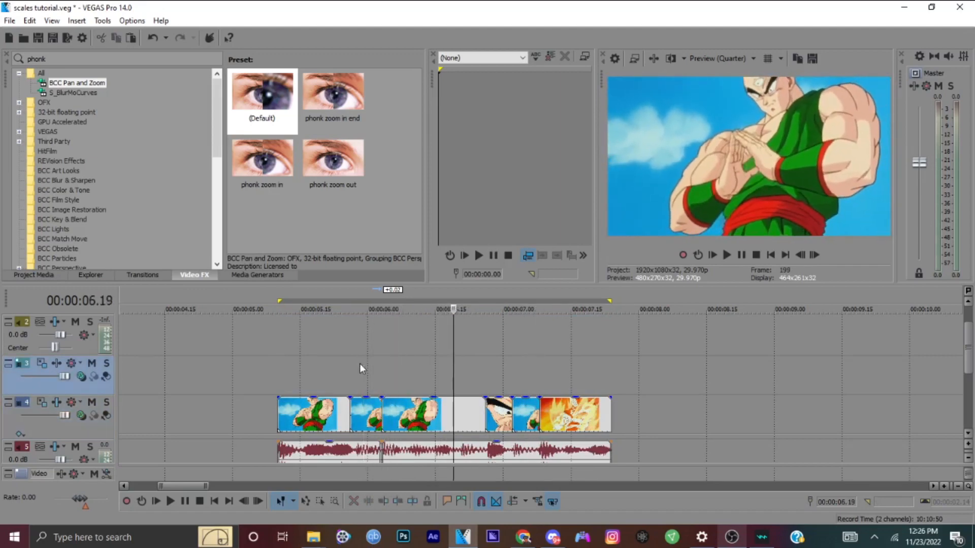
# Select the third copied clip and place the playhead near its end at 00:00:06.23
pyautogui.click(474, 413)
pyautogui.press('Right')
pyautogui.press('Left')
pyautogui.press('Left')
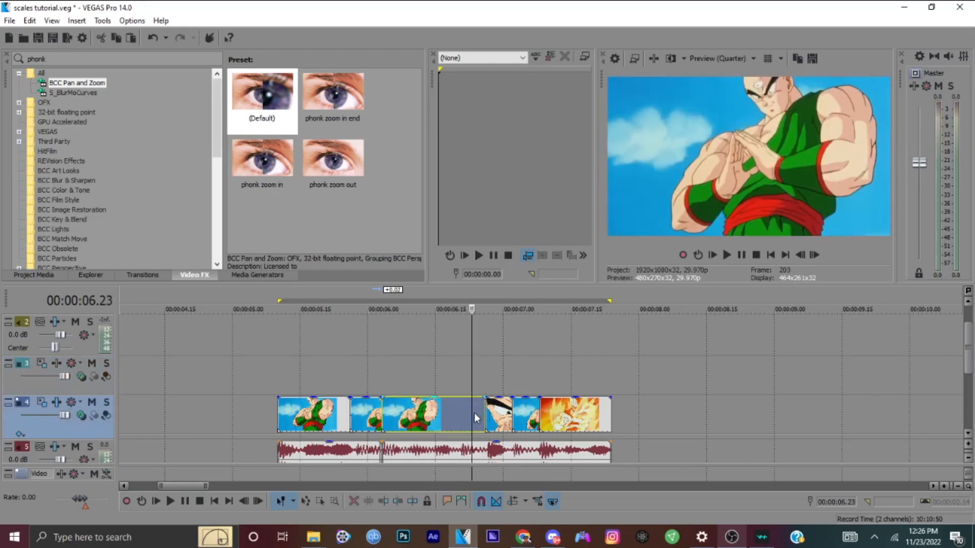
# Apply the default BCC Pan and Zoom preset to the third copied clip and turn on Preview Ease Curve
pyautogui.click(73, 92)
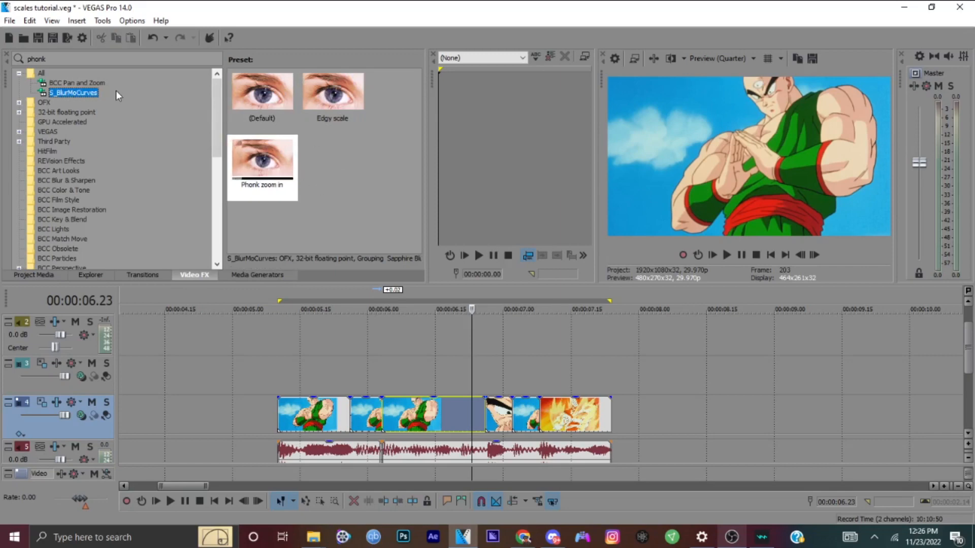
pyautogui.click(76, 82)
pyautogui.moveTo(264, 97); pyautogui.dragTo(468, 422)
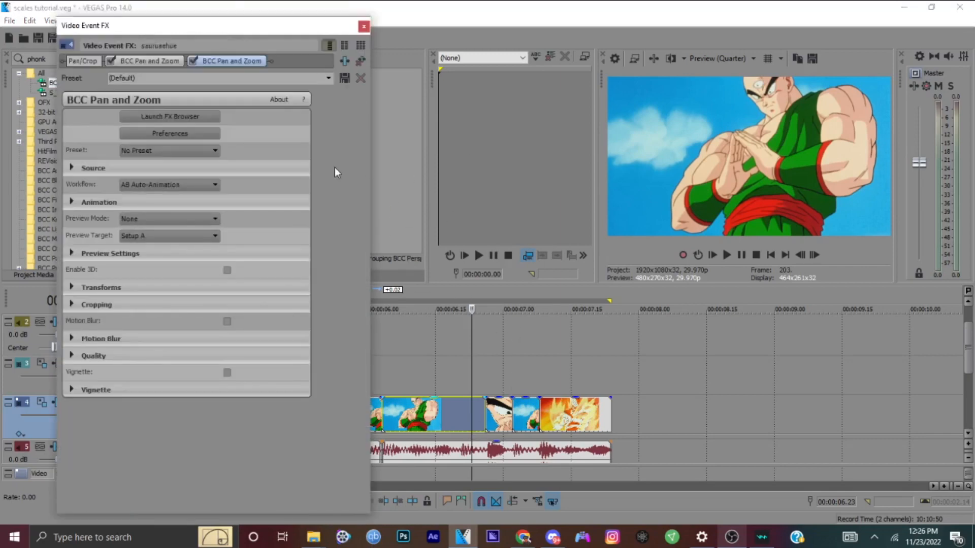
pyautogui.click(71, 202)
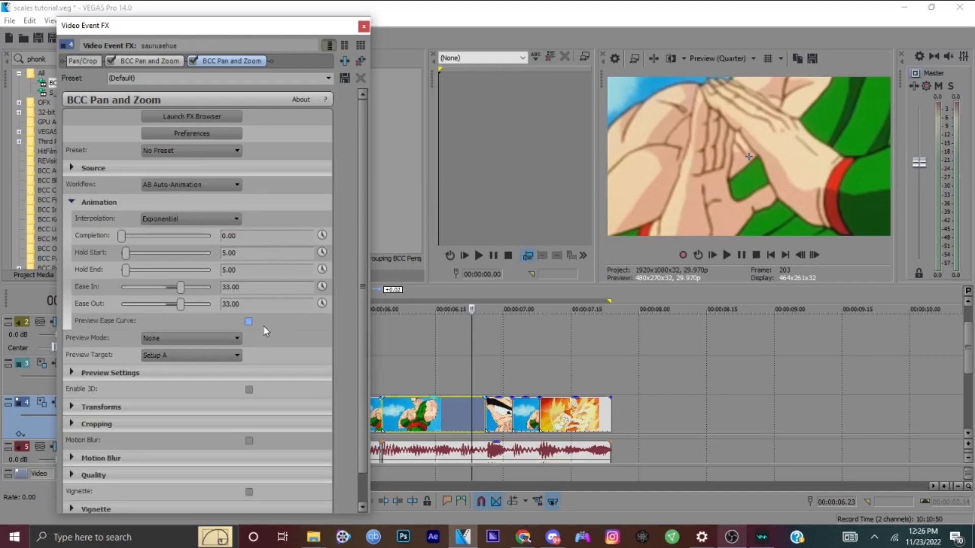
pyautogui.click(249, 322)
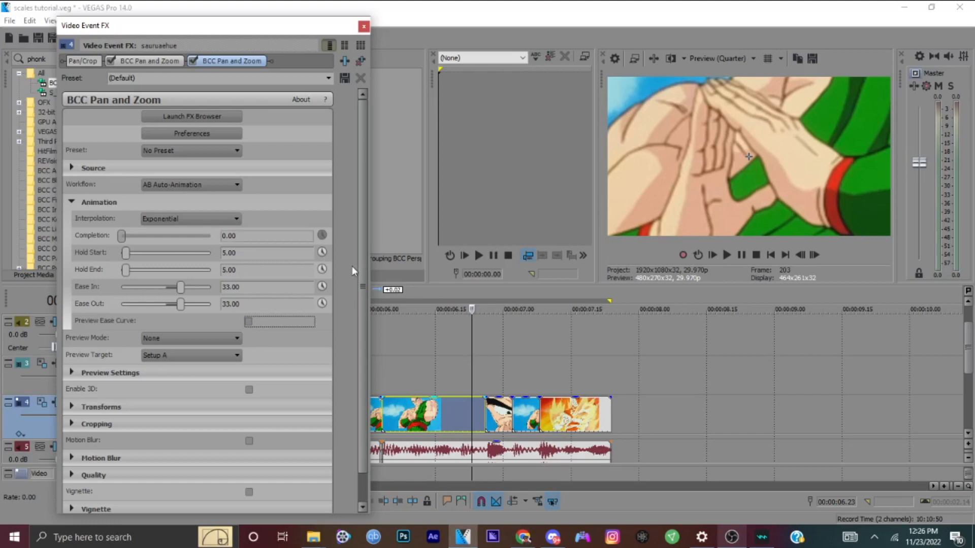
pyautogui.click(248, 322)
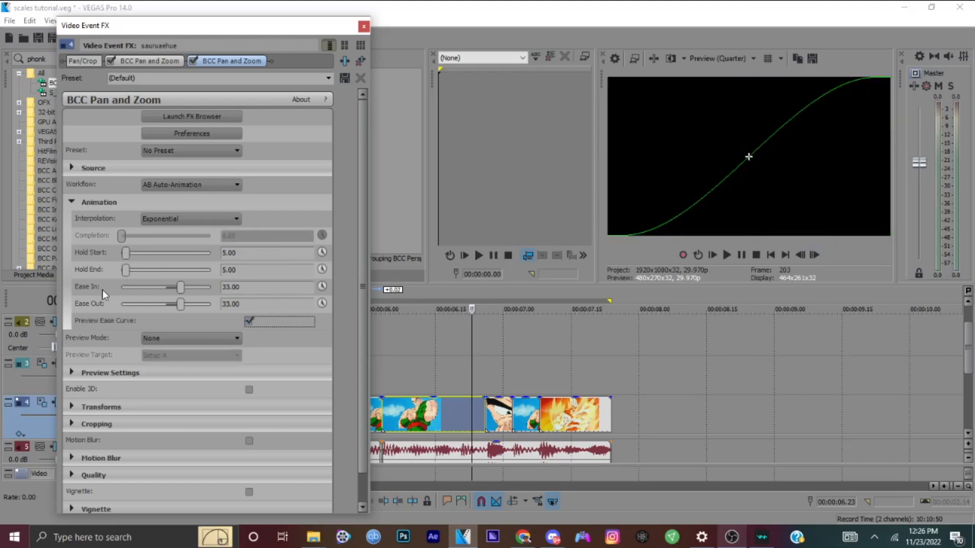
# Set the new BCC Pan and Zoom's Hold Start to 83 and Hold End to 0
pyautogui.moveTo(247, 254); pyautogui.dragTo(163, 265)
pyautogui.write('83')
pyautogui.press('Return')
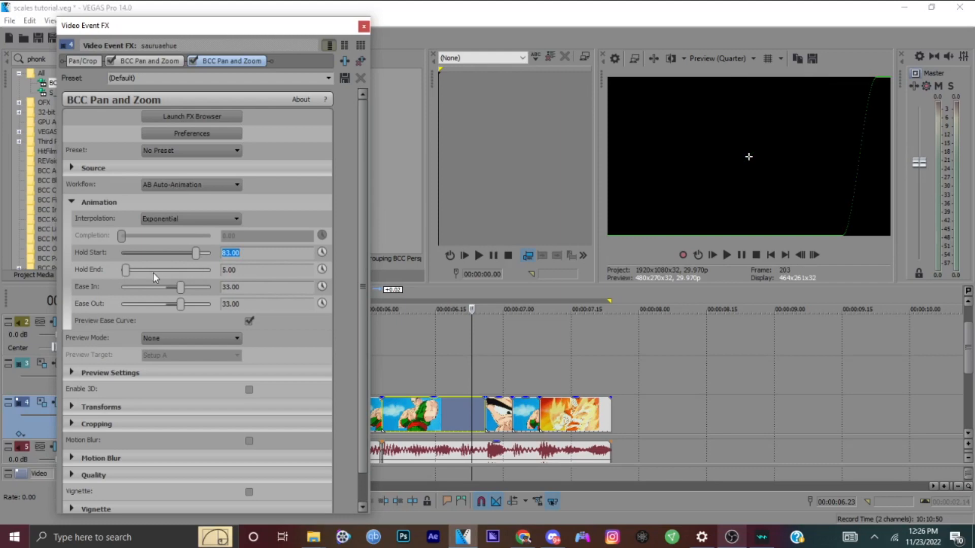
pyautogui.moveTo(125, 273); pyautogui.dragTo(1, 284)
# Set the BCC Pan and Zoom animation's Ease In to 60 and Ease Out to -100
pyautogui.doubleClick(250, 288)
pyautogui.write('60')
pyautogui.press('Return')
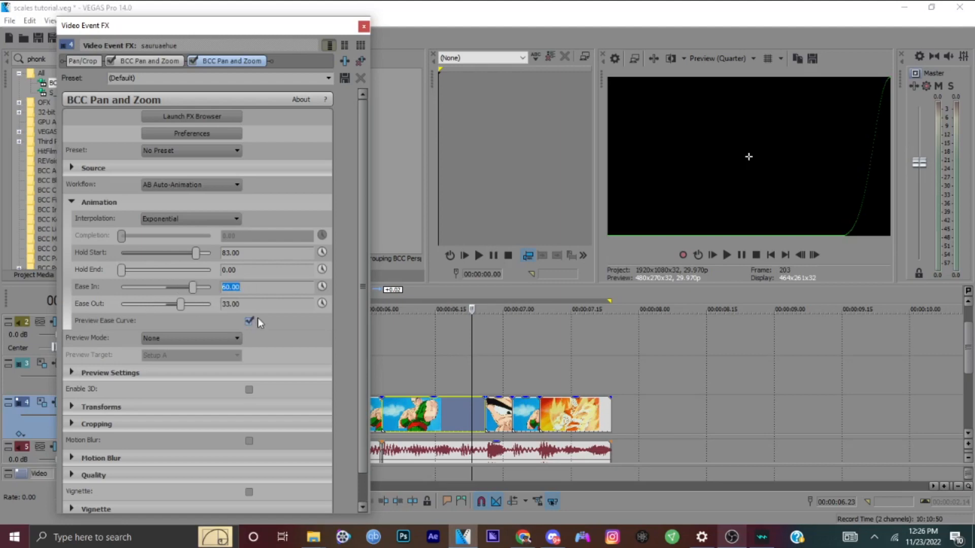
pyautogui.doubleClick(253, 303)
pyautogui.press('BackSpace')
pyautogui.write('-100')
pyautogui.press('Return')
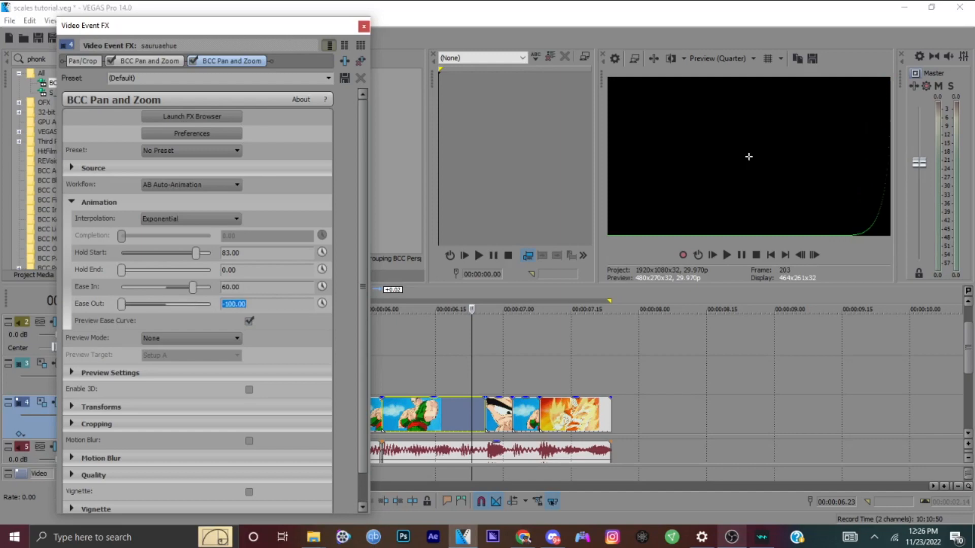
# Mark the third copied clip's length as the time selection and set Scale B to 150 in the Transforms
pyautogui.moveTo(382, 387); pyautogui.dragTo(484, 375)
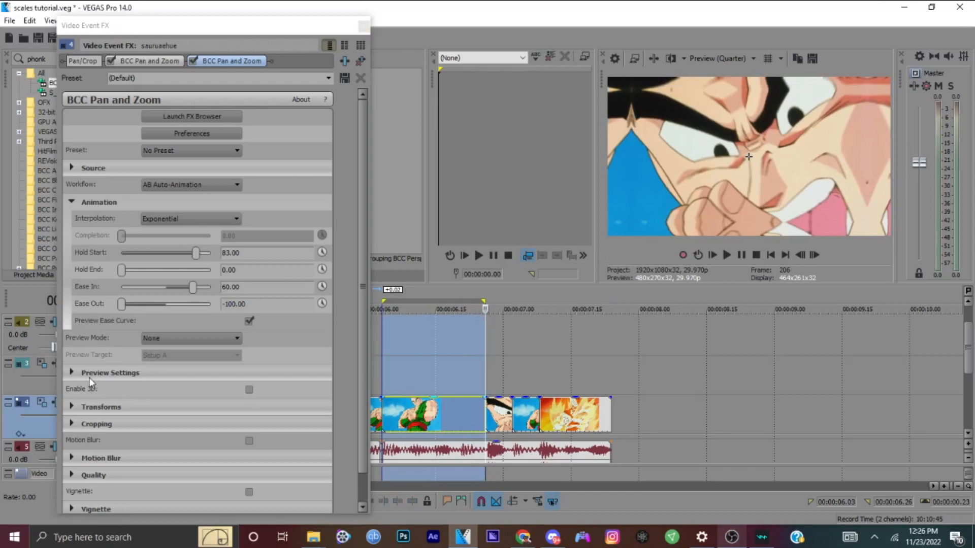
pyautogui.click(72, 408)
pyautogui.scroll(-5, 260, 379)
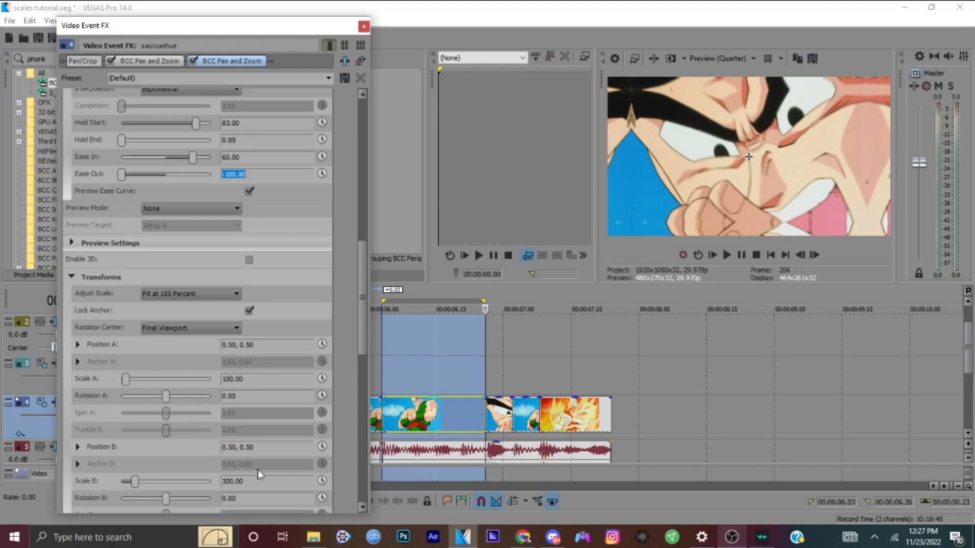
pyautogui.doubleClick(257, 485)
pyautogui.write('150')
pyautogui.press('Return')
pyautogui.write('8')
# Extend the time selection across the face clip, from 00:00:06.03 to 00:00:07.02, and turn off Preview Ease Curve
pyautogui.click(363, 370)
pyautogui.moveTo(389, 370); pyautogui.dragTo(510, 370)
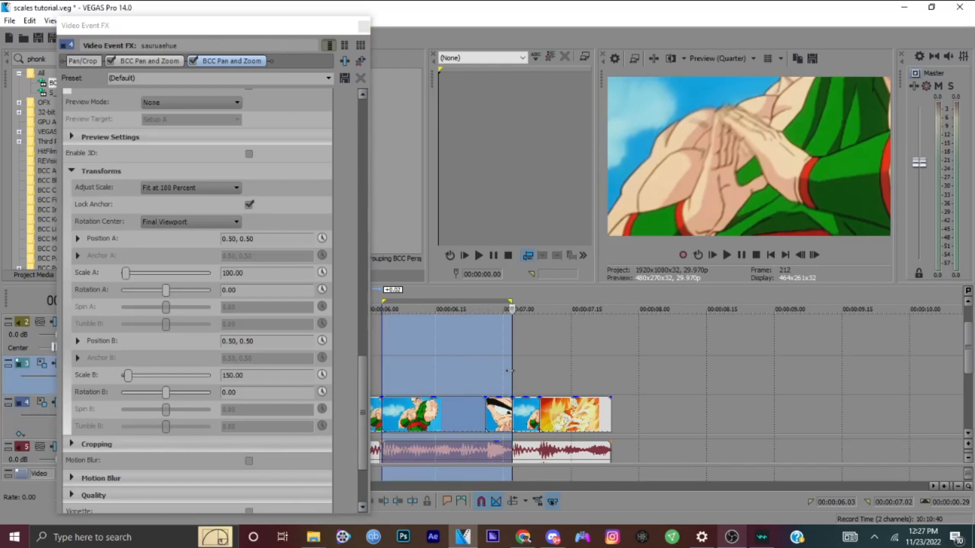
pyautogui.press('space')
pyautogui.press('space')
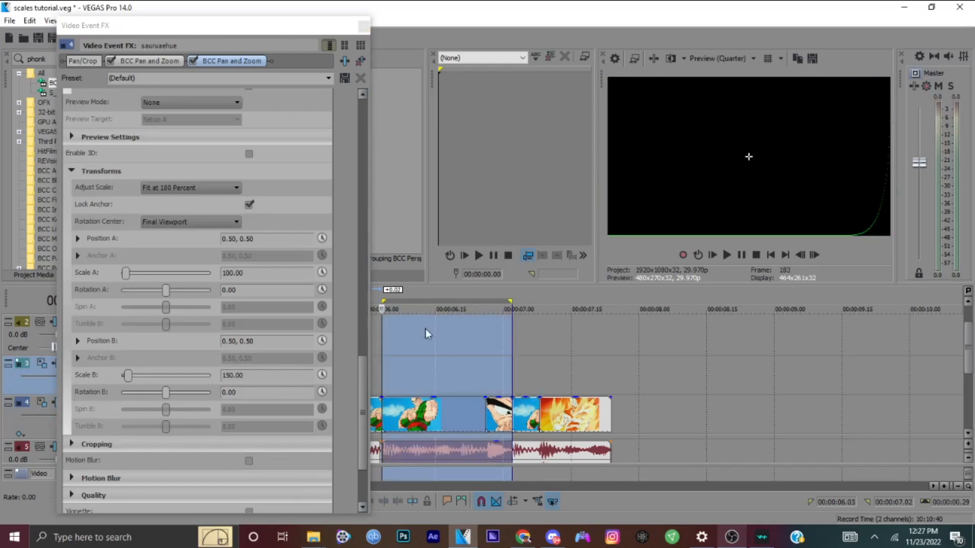
pyautogui.scroll(3, 247, 159)
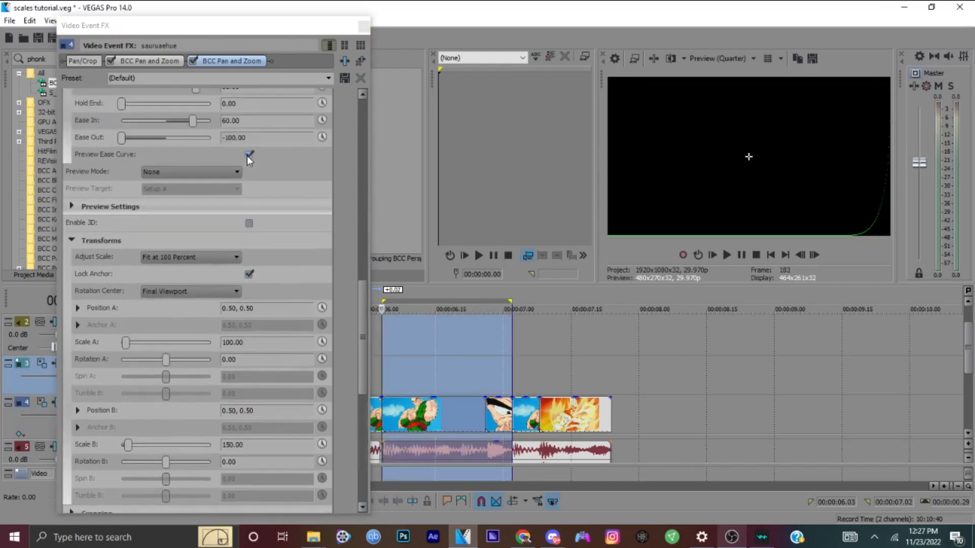
pyautogui.click(249, 154)
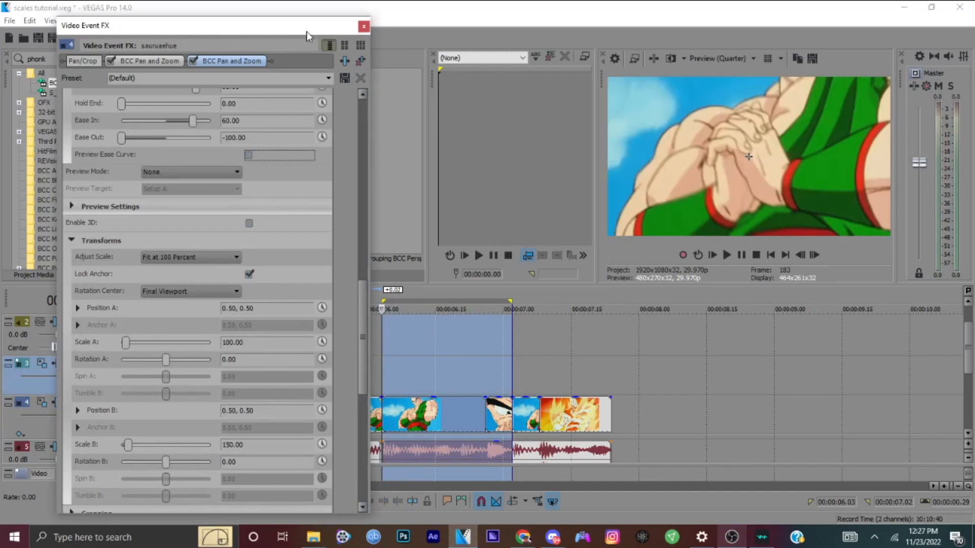
# Close the effect settings and play the selected range to review the zoom
pyautogui.click(364, 26)
pyautogui.press('space')
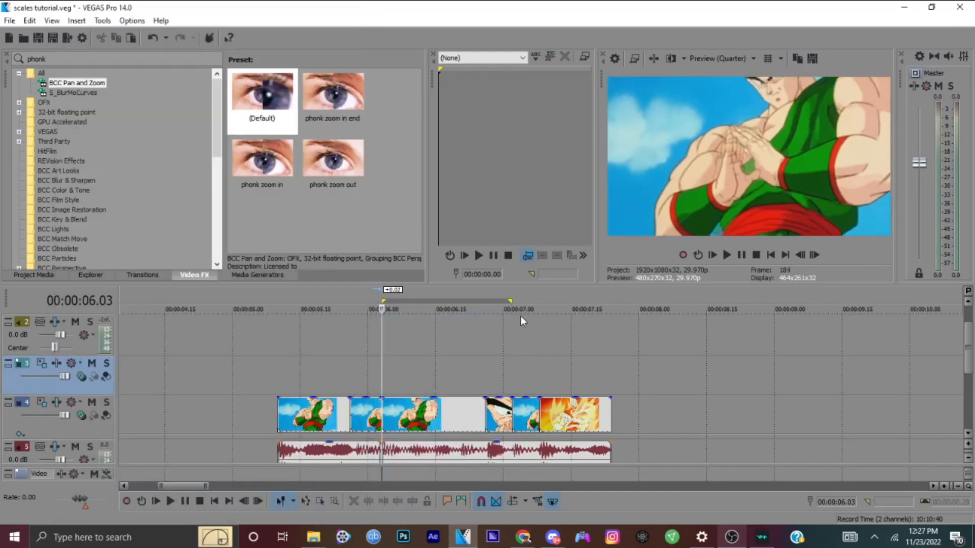
pyautogui.press('space')
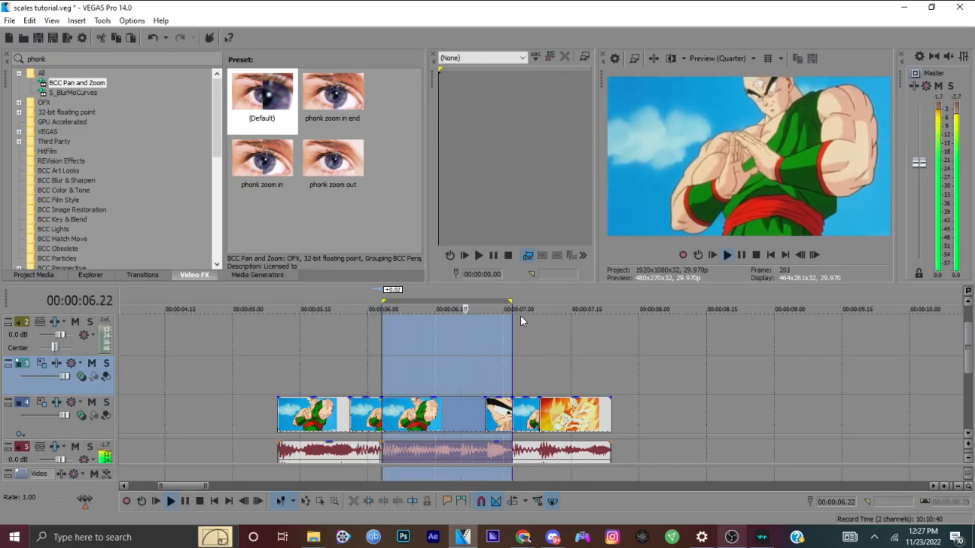
pyautogui.press('space')
# Step frame by frame from 00:00:06.19 in the third copied clip toward the face clip to examine its ending zoom
pyautogui.click(441, 400)
pyautogui.click(454, 413)
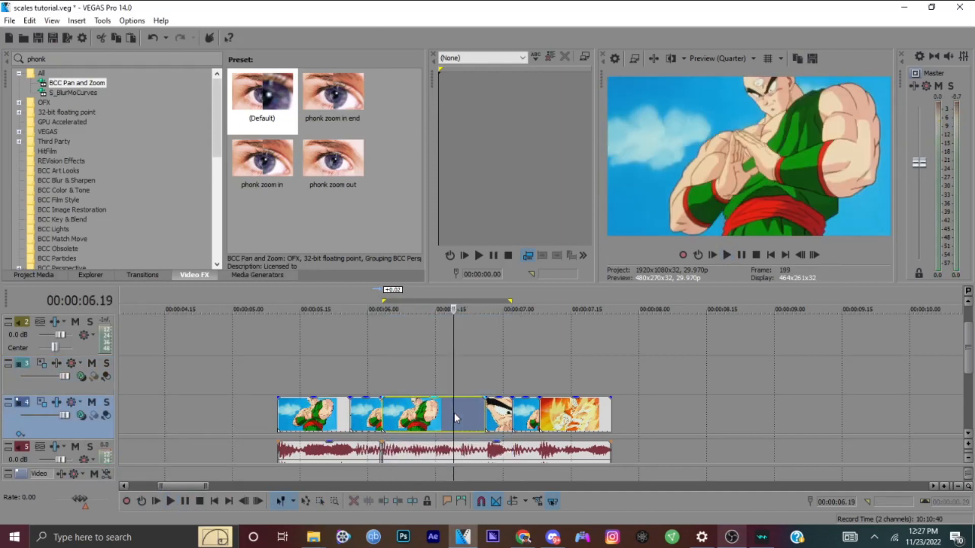
pyautogui.press('Right')
pyautogui.press('Right')
pyautogui.press('Right')
pyautogui.press('Right')
pyautogui.press('Right')
pyautogui.press('Right')
pyautogui.press('Right')
pyautogui.press('Right')
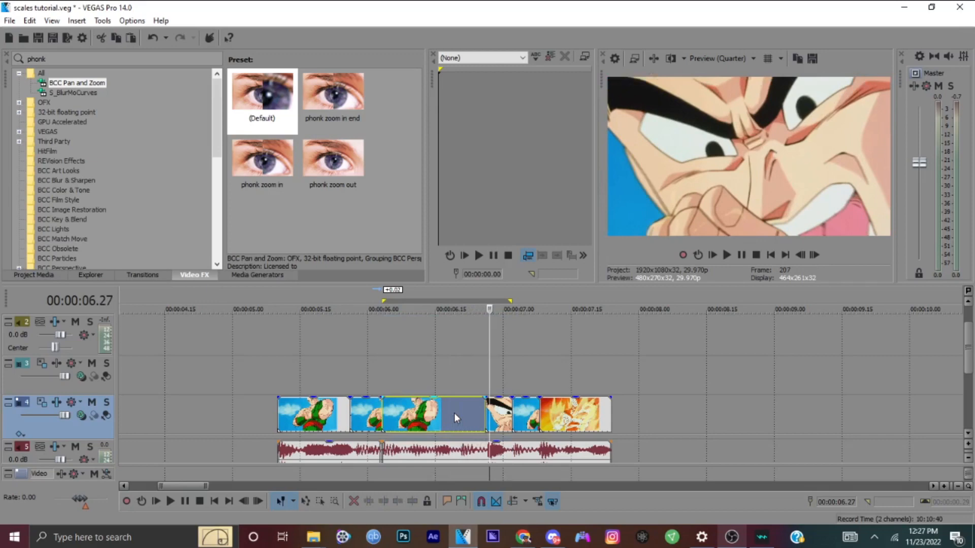
pyautogui.click(453, 413)
pyautogui.press('Right')
pyautogui.press('Right')
pyautogui.press('Right')
pyautogui.press('Right')
pyautogui.press('Right')
pyautogui.press('Right')
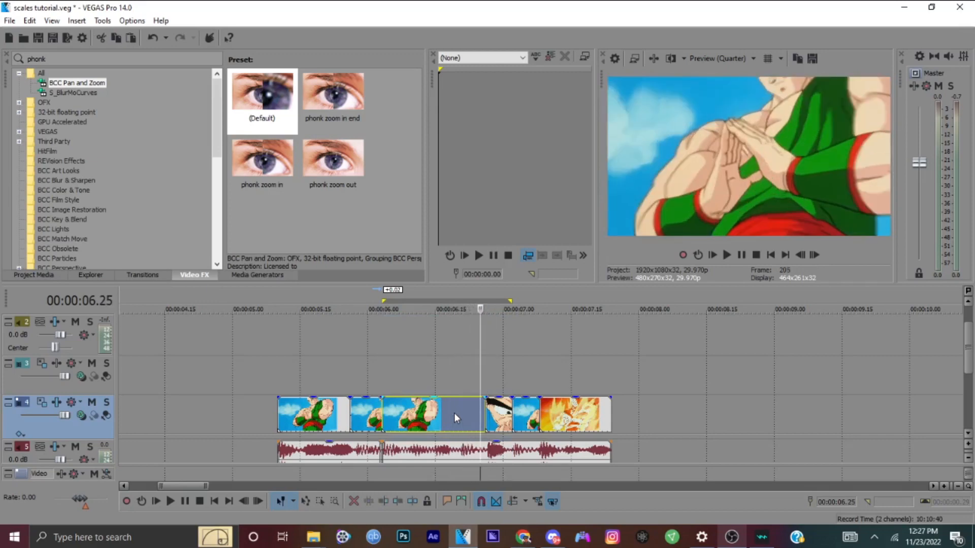
# Reopen the third copied clip's BCC Pan and Zoom settings and expand Preview Settings
pyautogui.rightClick(454, 412)
pyautogui.click(517, 198)
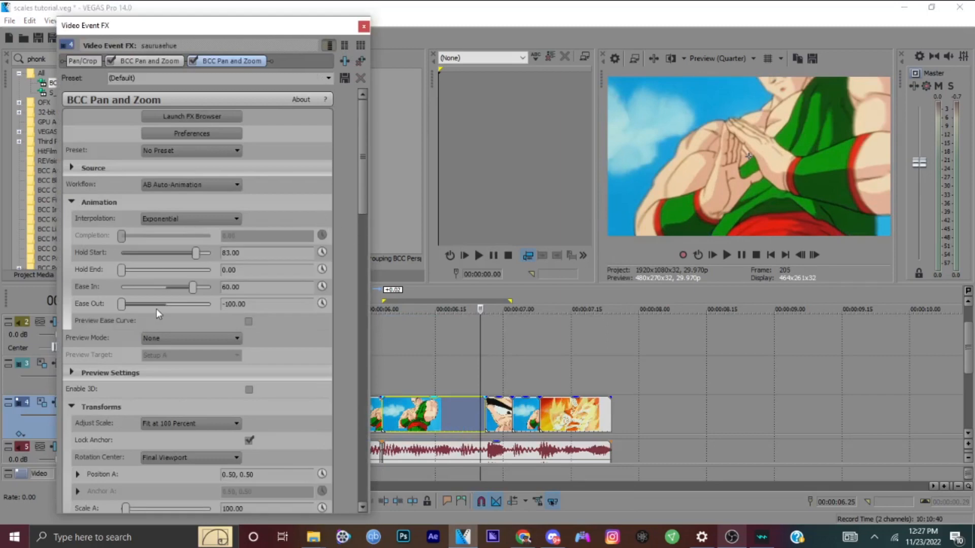
pyautogui.click(70, 370)
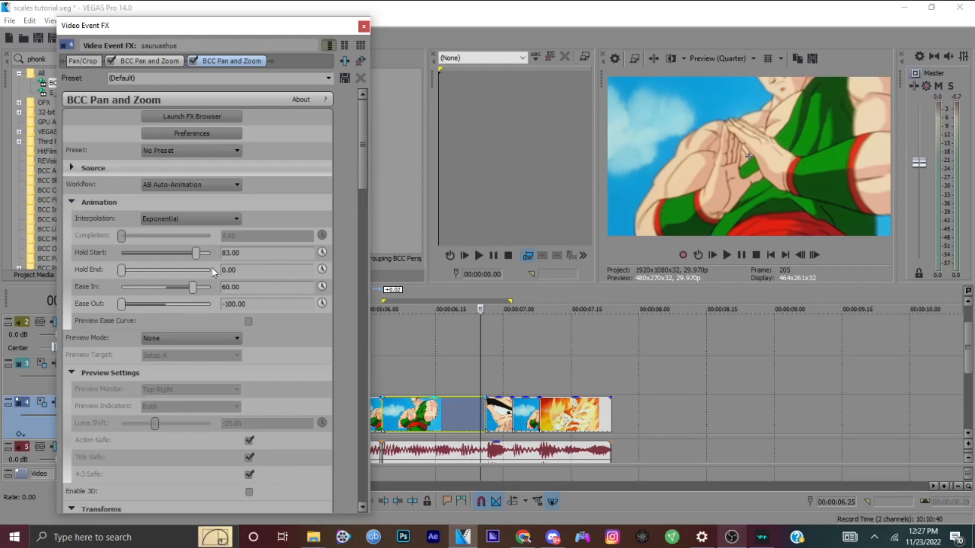
# Step back and forth through the frames around the cut between the third copied clip and the face clip
pyautogui.click(511, 410)
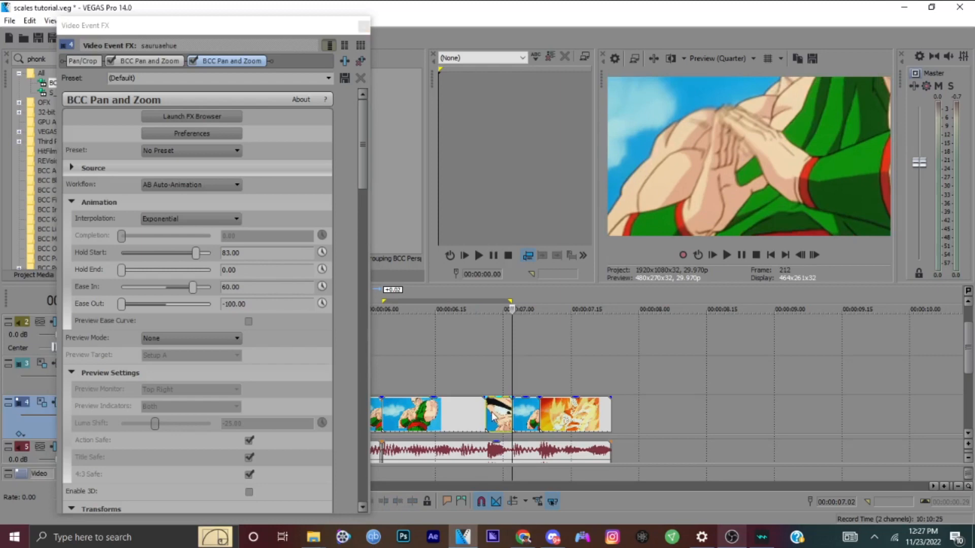
pyautogui.click(488, 413)
pyautogui.press('Left')
pyautogui.press('Left')
pyautogui.press('Left')
pyautogui.press('Right')
pyautogui.press('Right')
pyautogui.press('Right')
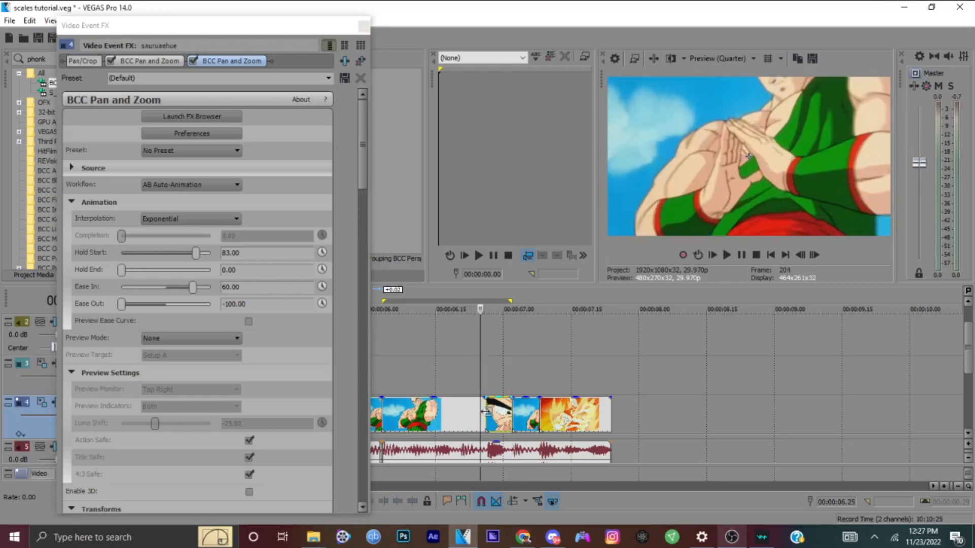
pyautogui.press('Left')
pyautogui.press('Left')
pyautogui.press('Left')
pyautogui.press('Right')
pyautogui.press('Right')
# Try a Hold Start of 74.15, play the range from 00:00:06.03 to 00:00:06.26, and undo the change
pyautogui.moveTo(195, 253); pyautogui.dragTo(187, 253)
pyautogui.click(462, 378)
pyautogui.moveTo(384, 385); pyautogui.dragTo(486, 373)
pyautogui.press('space')
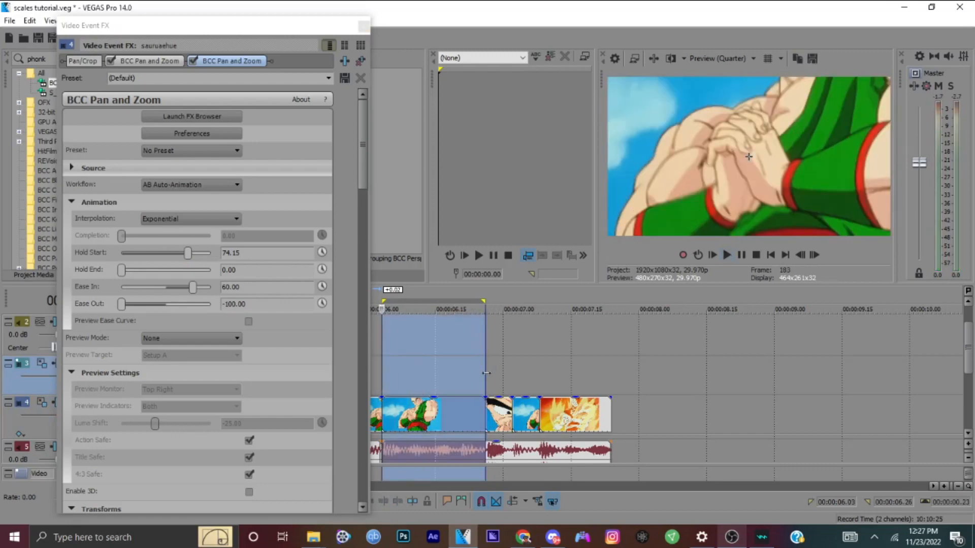
pyautogui.press('space')
pyautogui.hotkey('ctrl', 'z')
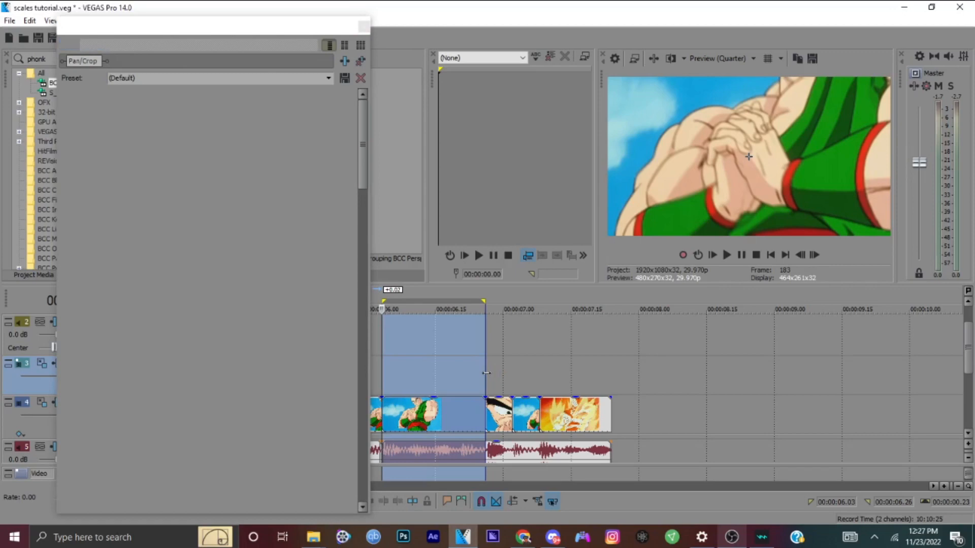
# Set the third copied clip's Hold Start to 83 and close the effect settings
pyautogui.click(229, 253)
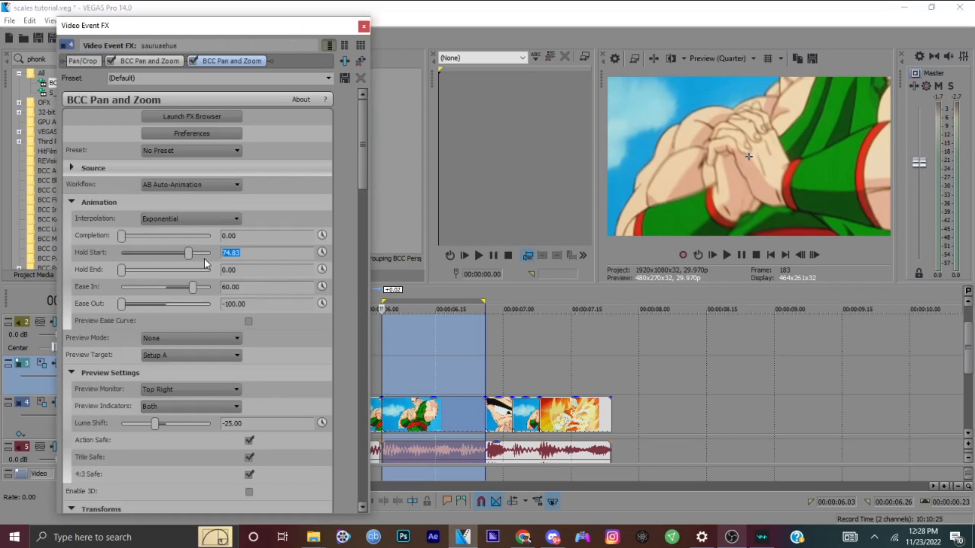
pyautogui.write('83')
pyautogui.press('Return')
pyautogui.click(364, 26)
# Step frame by frame through the face clip and the clip after it to examine the transition between them
pyautogui.click(502, 417)
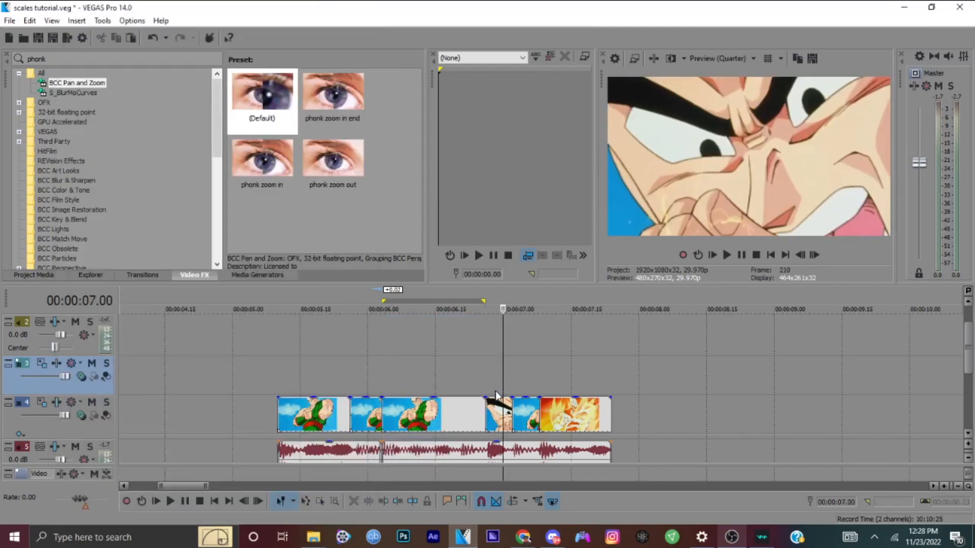
pyautogui.press('Right')
pyautogui.press('Right')
pyautogui.press('Right')
pyautogui.press('Right')
pyautogui.press('Right')
pyautogui.press('Right')
pyautogui.press('Right')
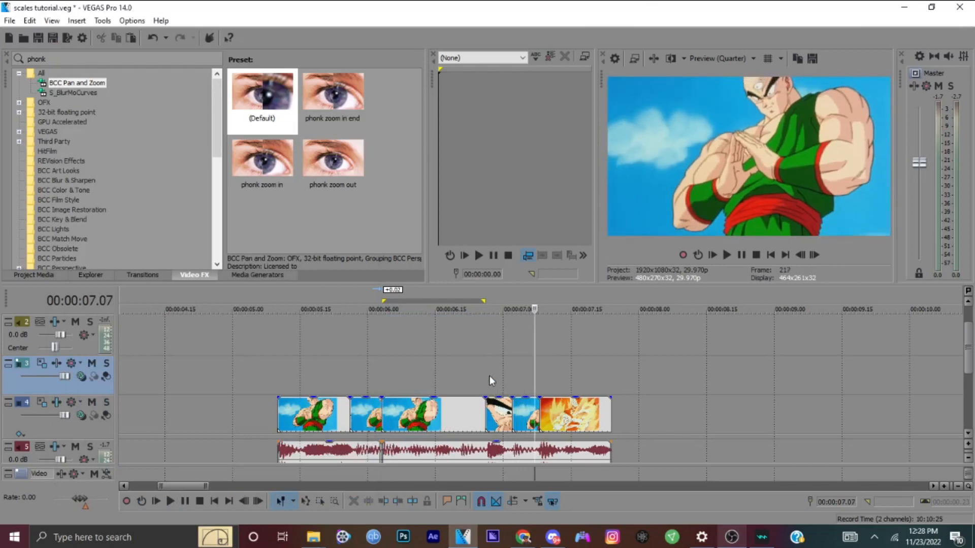
pyautogui.click(486, 376)
pyautogui.press('Right')
pyautogui.press('Right')
pyautogui.press('Right')
pyautogui.press('Right')
pyautogui.press('Right')
pyautogui.press('Right')
pyautogui.press('Right')
pyautogui.press('Left')
pyautogui.press('Left')
pyautogui.press('Right')
pyautogui.press('Left')
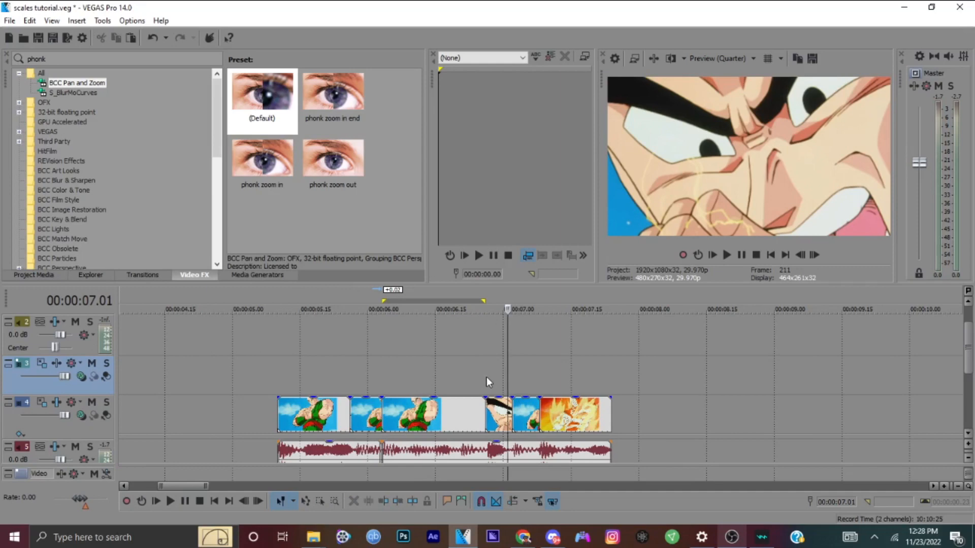
# Apply the default S_BlurMoCurves preset to the face clip and set its Shutter Duration to 0
pyautogui.scroll(3, 487, 377)
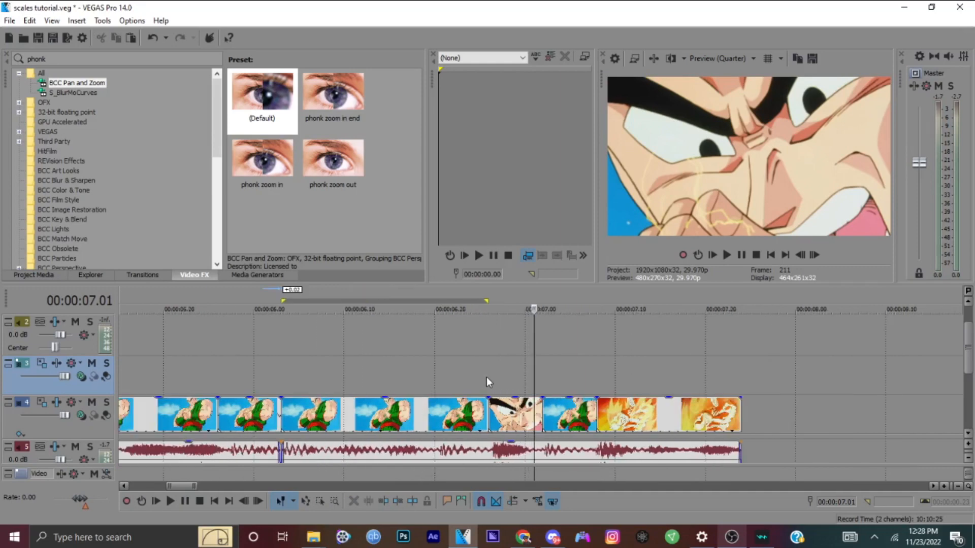
pyautogui.click(76, 93)
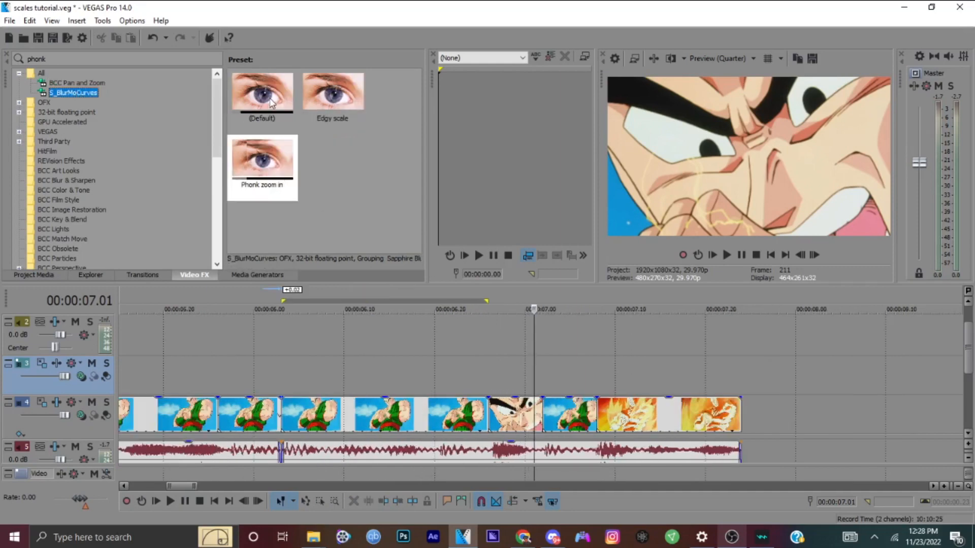
pyautogui.moveTo(263, 99); pyautogui.dragTo(518, 415)
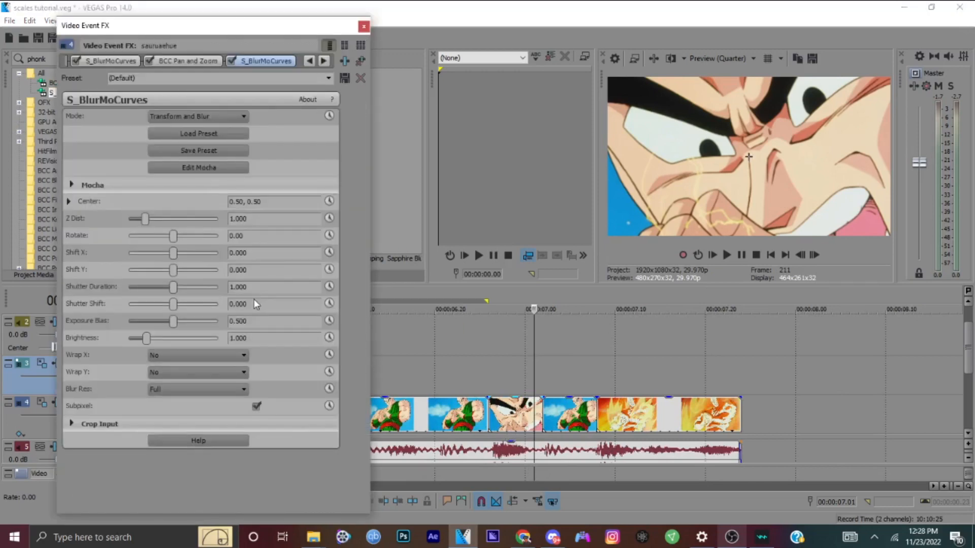
pyautogui.moveTo(103, 300); pyautogui.dragTo(68, 301)
# Set Wrap Y and Wrap X to Reflect in the face clip's new S_BlurMoCurves effect
pyautogui.click(191, 376)
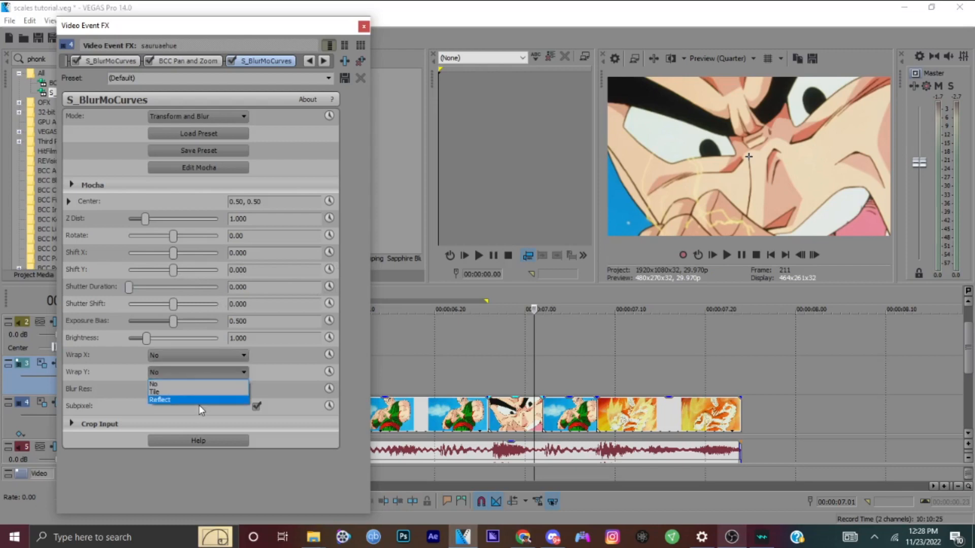
pyautogui.click(197, 400)
pyautogui.click(179, 360)
pyautogui.click(181, 382)
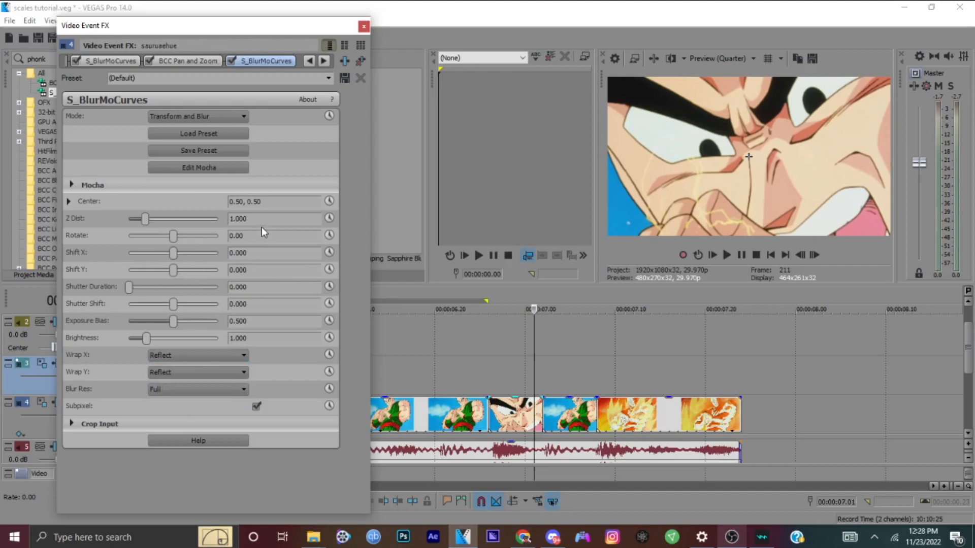
pyautogui.moveTo(245, 220)
pyautogui.mouseDown()
pyautogui.moveTo(205, 250)
pyautogui.moveTo(248, 237)
pyautogui.mouseUp()
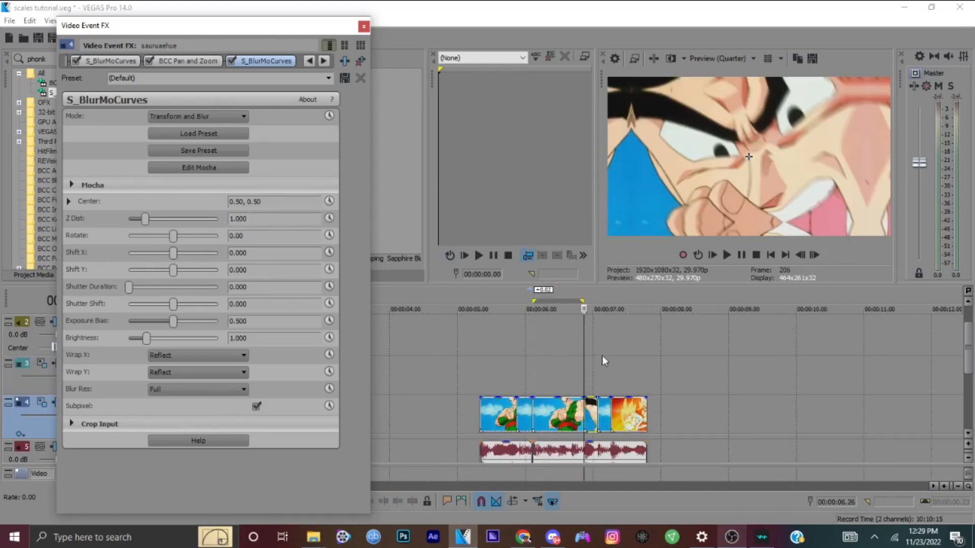
# Turn on keyframe animation for Z Dist in the face clip's new S_BlurMoCurves effect
pyautogui.click(584, 408)
pyautogui.press('Right')
pyautogui.press('Right')
pyautogui.press('Left')
pyautogui.press('Right')
pyautogui.click(327, 212)
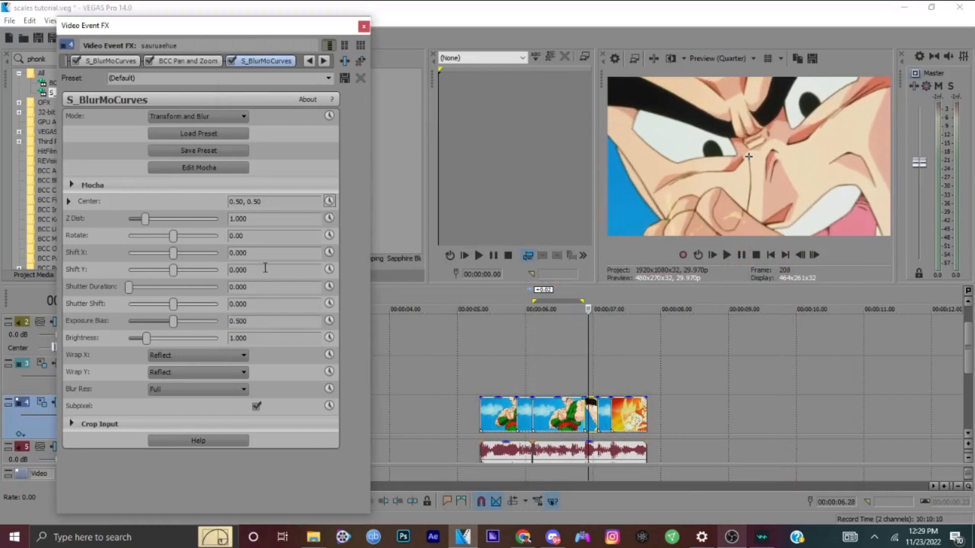
pyautogui.click(329, 217)
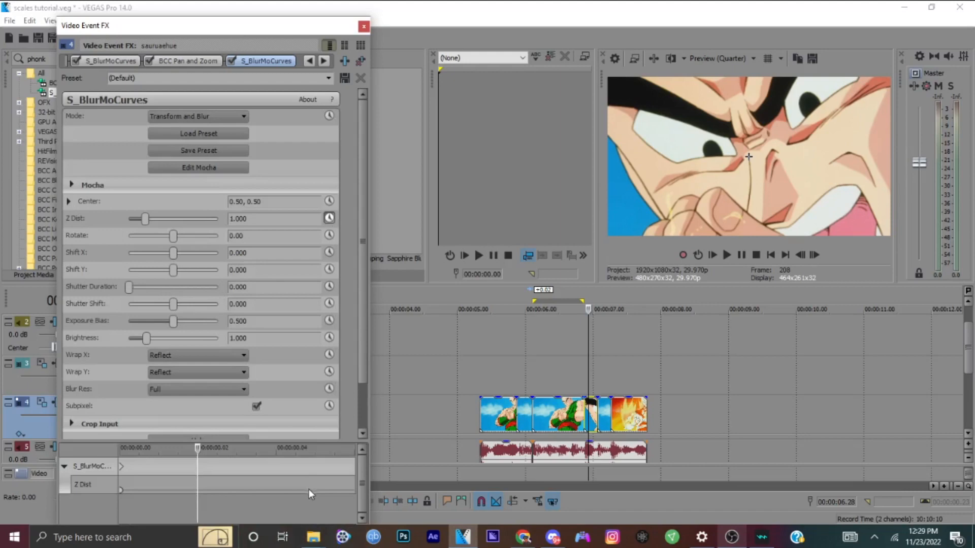
pyautogui.moveTo(330, 23); pyautogui.dragTo(328, 14)
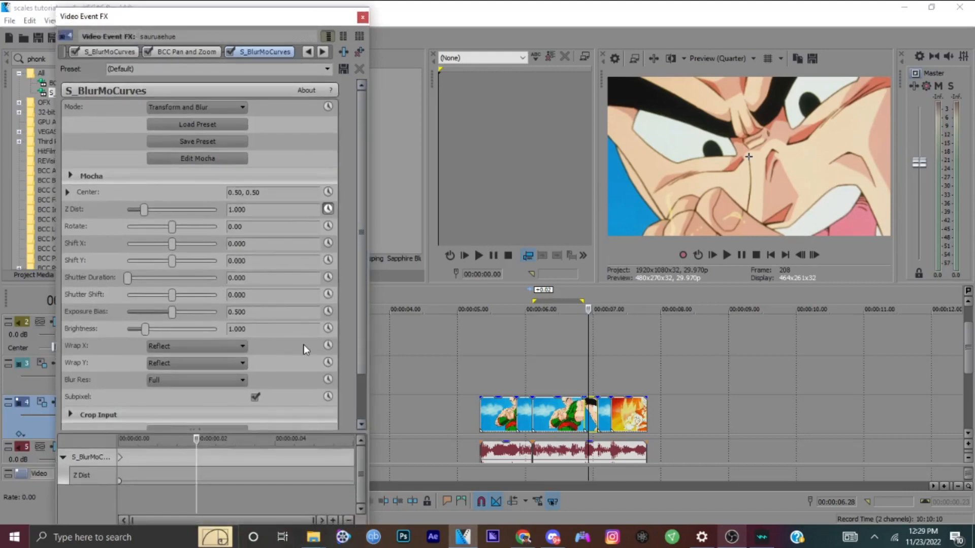
# Step frame by frame through the end of the face clip to examine where it cuts to the following clip
pyautogui.click(339, 459)
pyautogui.press('Left')
pyautogui.press('Left')
pyautogui.press('Left')
pyautogui.press('Left')
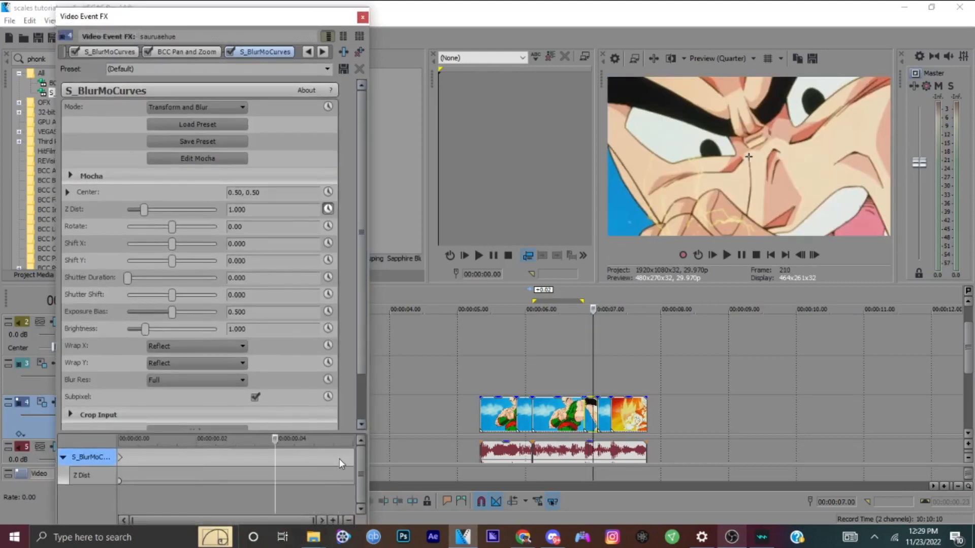
pyautogui.press('Right')
pyautogui.press('Right')
pyautogui.press('Right')
pyautogui.press('Right')
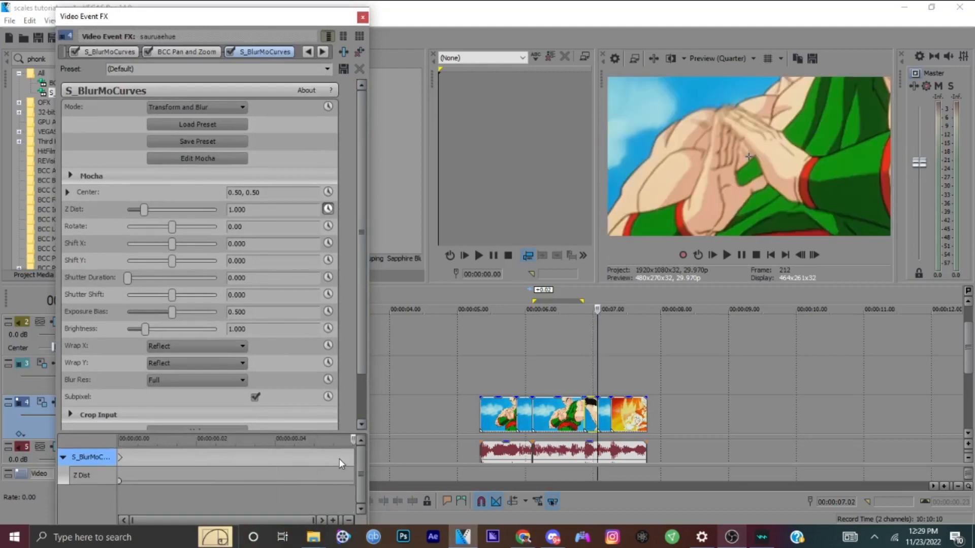
pyautogui.press('Left')
pyautogui.press('Left')
pyautogui.press('Left')
pyautogui.press('Left')
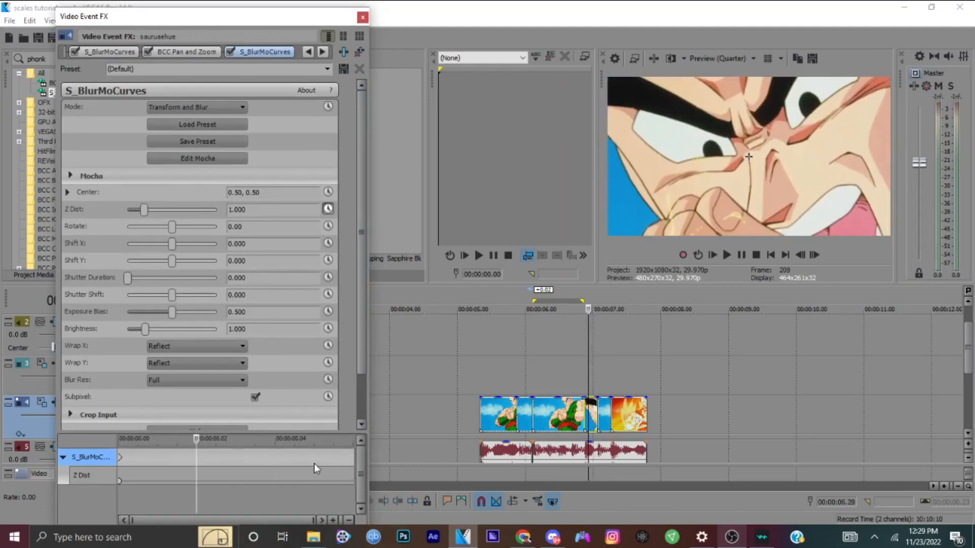
# Add Z Dist keyframes at 00:00:00.02, 00:00:00.03, 00:00:00.04 and 00:00:00.05 in the face clip's new S_BlurMoCurves effect
pyautogui.moveTo(297, 21); pyautogui.dragTo(296, 29)
pyautogui.moveTo(299, 31); pyautogui.dragTo(295, 4)
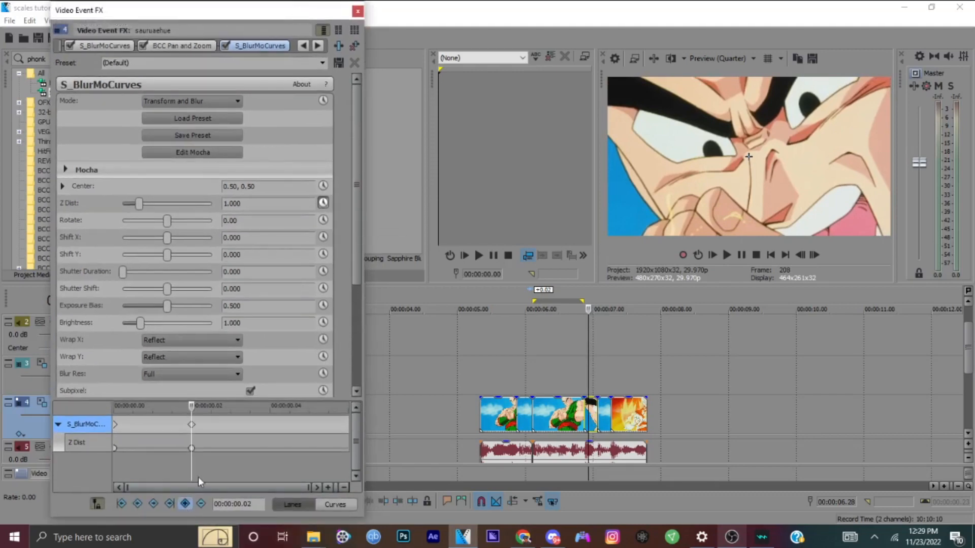
pyautogui.doubleClick(192, 449)
pyautogui.press('Right')
pyautogui.click(187, 502)
pyautogui.press('Right')
pyautogui.click(188, 502)
pyautogui.press('Right')
pyautogui.click(187, 502)
# Set Z Dist to 1.010 at the 00:00:00.03 keyframe of the face clip's new S_BlurMoCurves effect
pyautogui.press('Left')
pyautogui.press('Left')
pyautogui.press('Left')
pyautogui.press('Left')
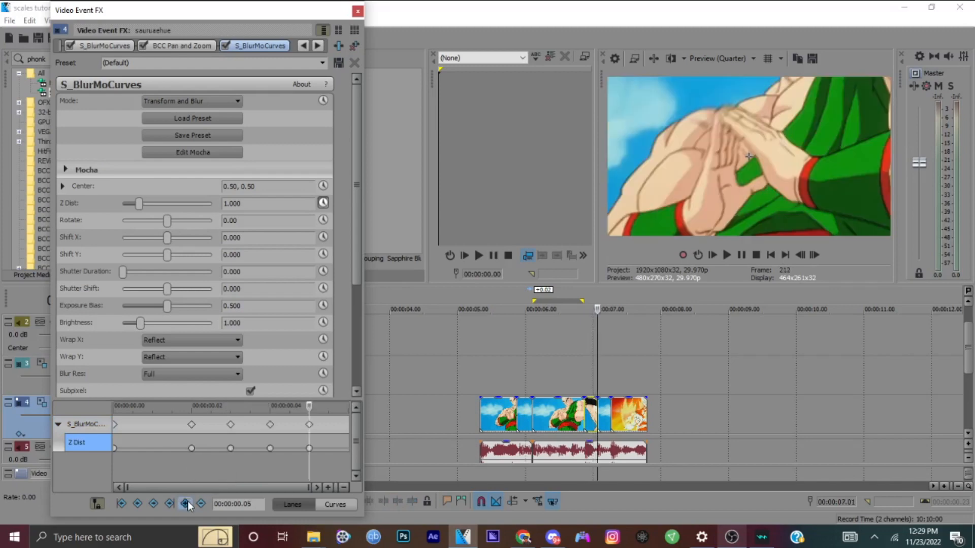
pyautogui.press('Left')
pyautogui.press('Right')
pyautogui.press('Right')
pyautogui.press('Right')
pyautogui.press('Right')
pyautogui.press('Right')
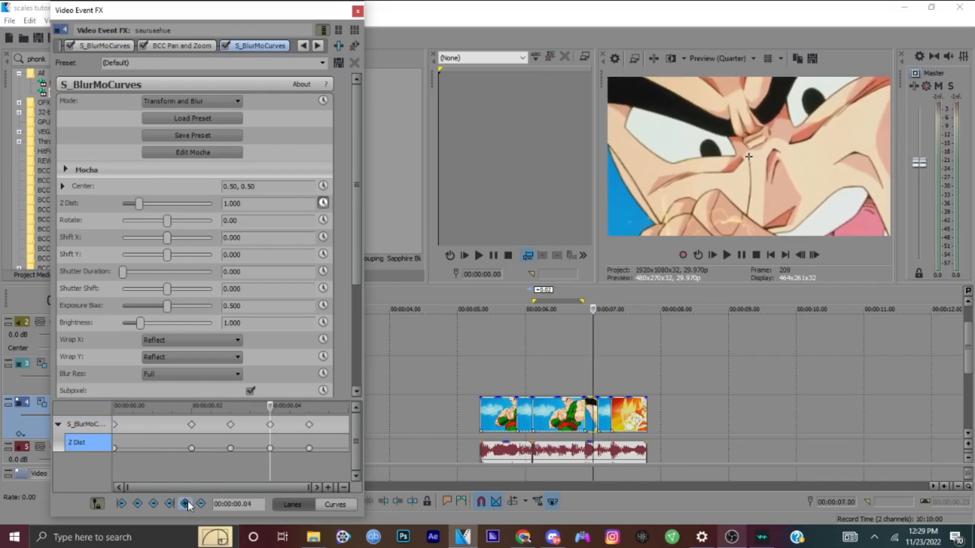
pyautogui.press('Left')
pyautogui.press('Left')
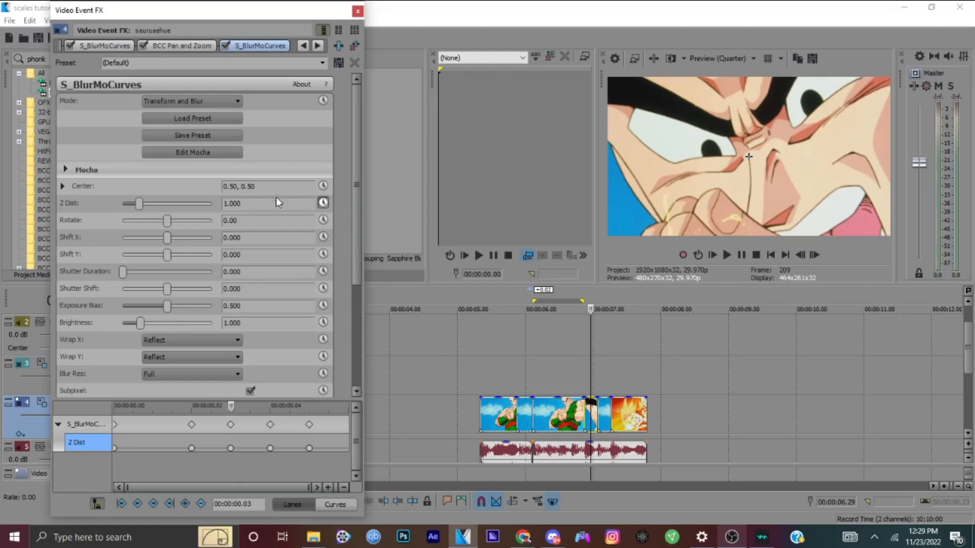
pyautogui.press('Return')
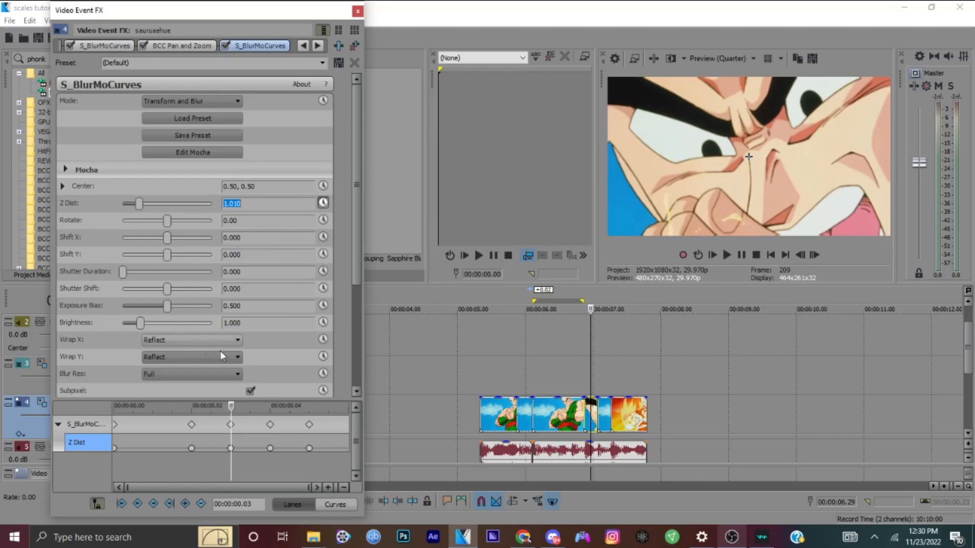
# Set Z Dist to 1.050 at the 00:00:00.04 keyframe
pyautogui.click(230, 448)
pyautogui.press('Right')
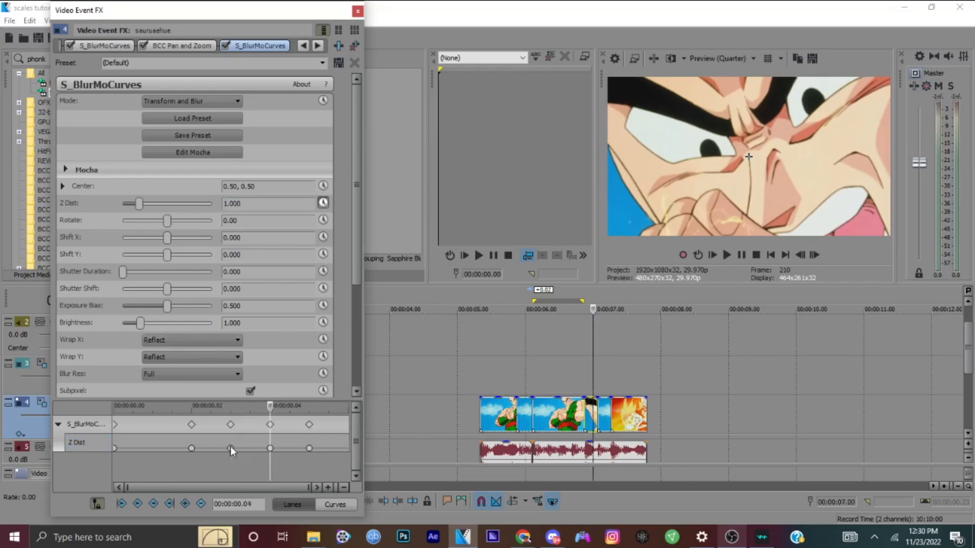
pyautogui.click(238, 204)
pyautogui.write('5')
pyautogui.press('Return')
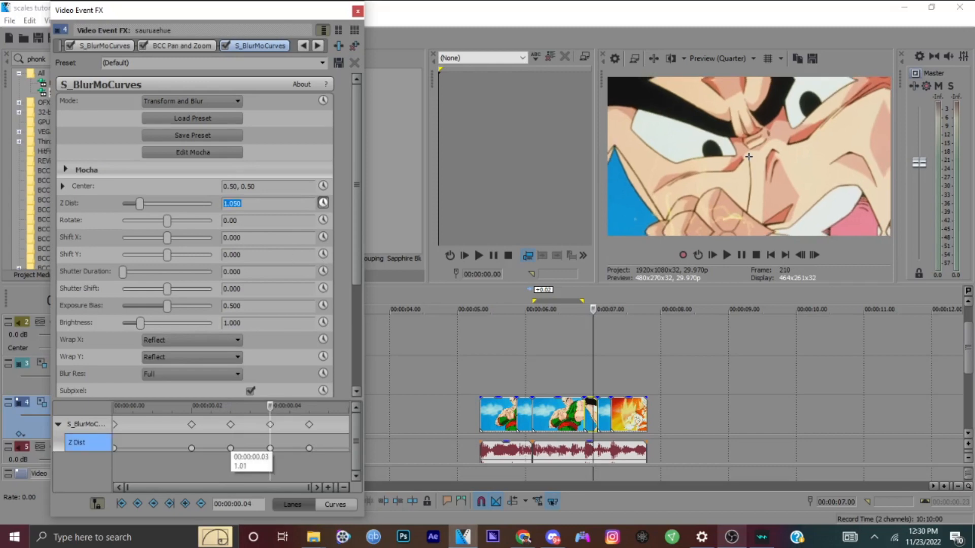
# Set Z Dist to 1.3 at the 00:00:00.05 keyframe and move this S_BlurMoCurves effect ahead of BCC Pan and Zoom in the chain
pyautogui.click(269, 449)
pyautogui.press('Right')
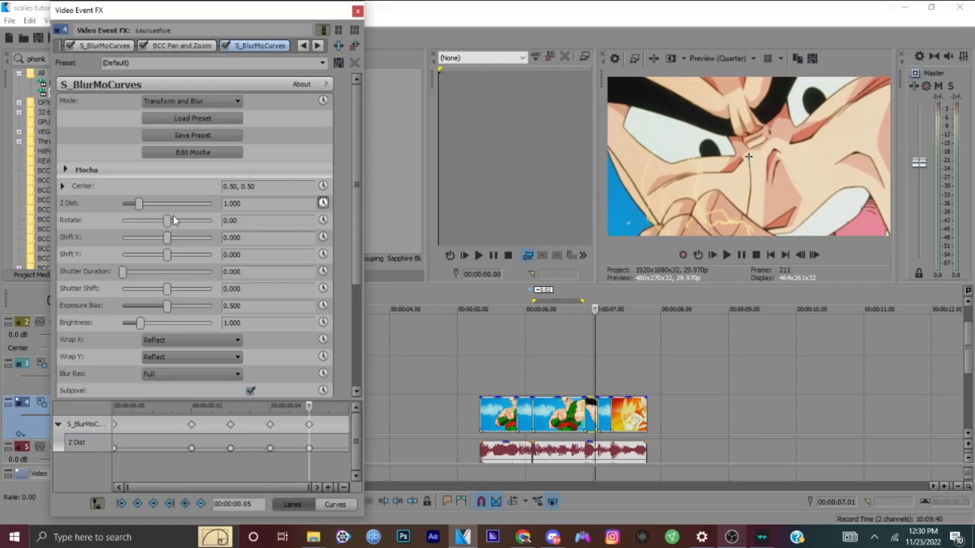
pyautogui.click(249, 206)
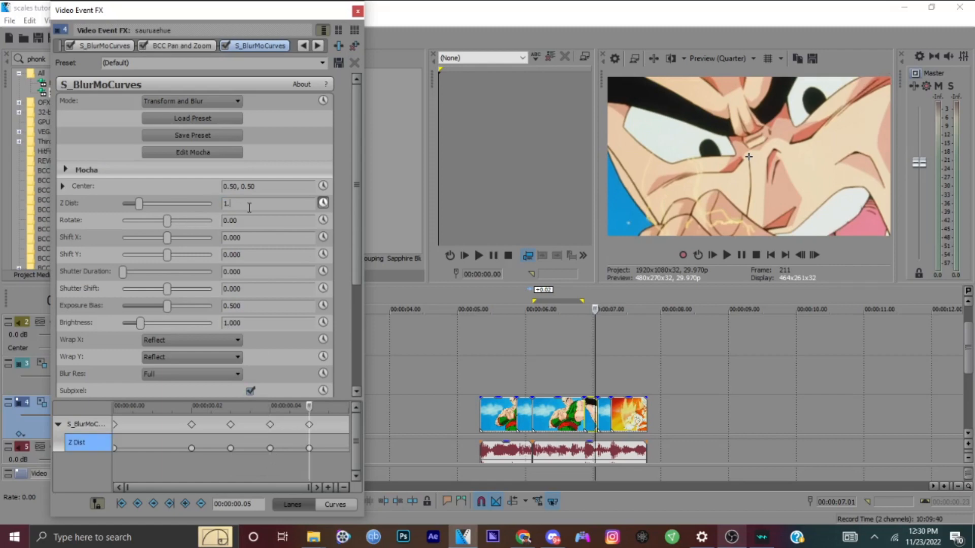
pyautogui.write('3')
pyautogui.press('Return')
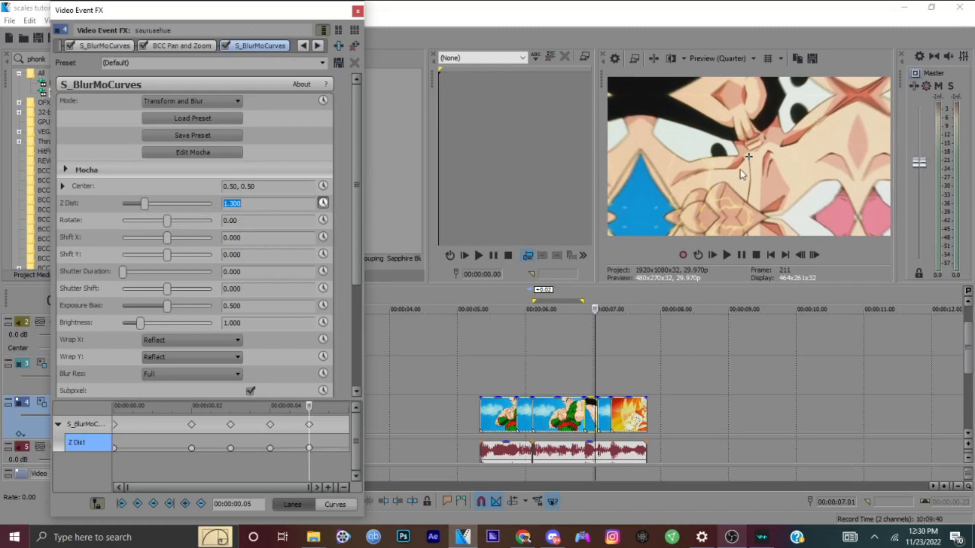
pyautogui.moveTo(236, 44); pyautogui.dragTo(237, 53)
pyautogui.moveTo(127, 49); pyautogui.dragTo(128, 50)
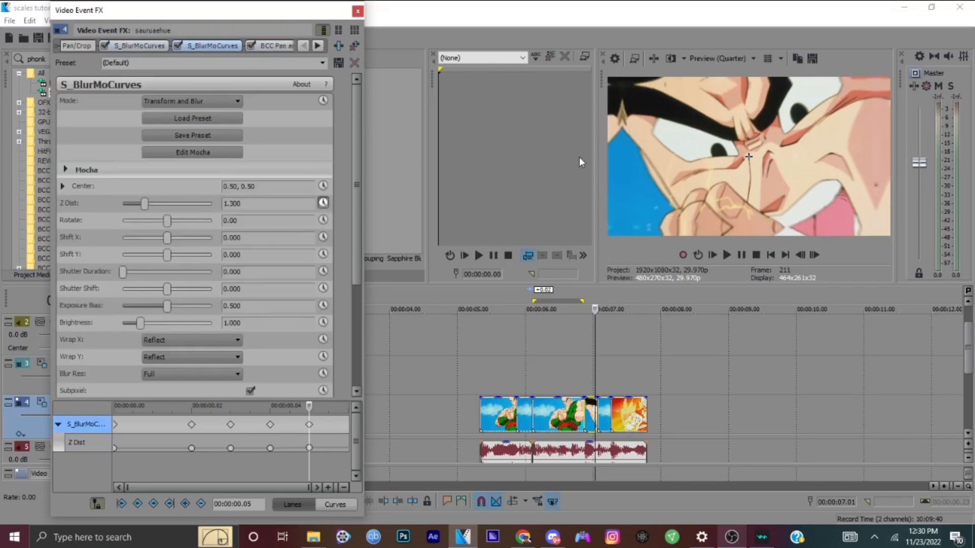
# Step through the cut after the face clip and play back the face clip together with the clip after it
pyautogui.click(587, 382)
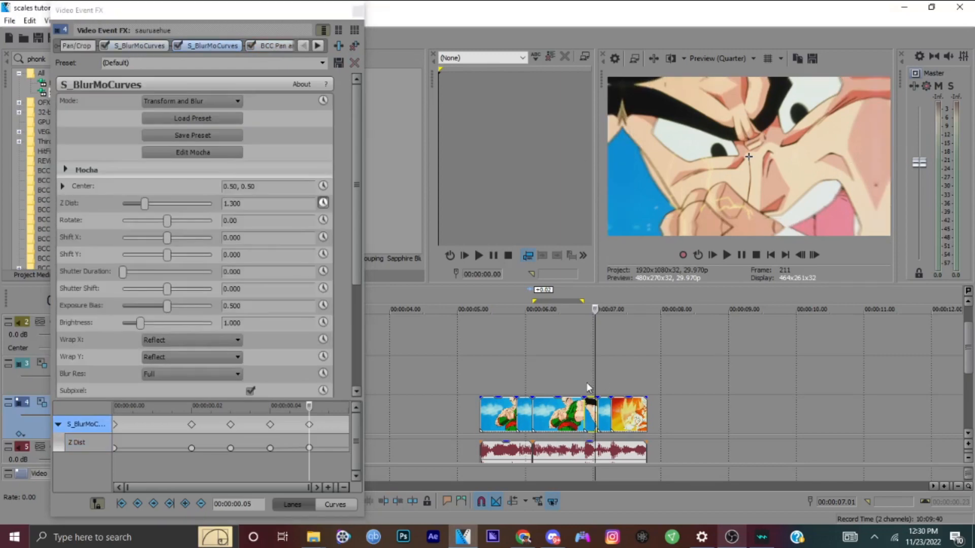
pyautogui.press('Right')
pyautogui.press('Right')
pyautogui.press('Right')
pyautogui.press('Right')
pyautogui.press('Right')
pyautogui.press('Right')
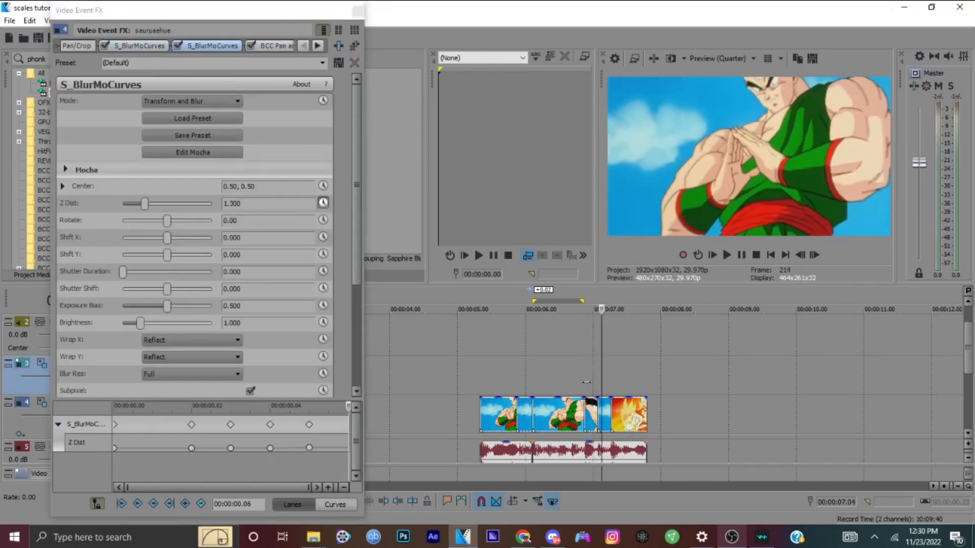
pyautogui.moveTo(585, 385); pyautogui.dragTo(609, 386)
pyautogui.press('space')
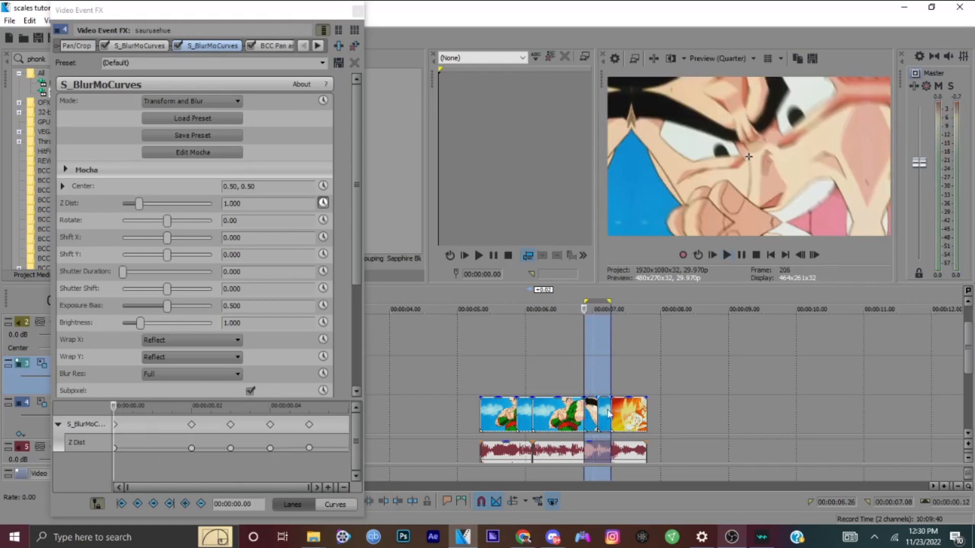
pyautogui.click(588, 421)
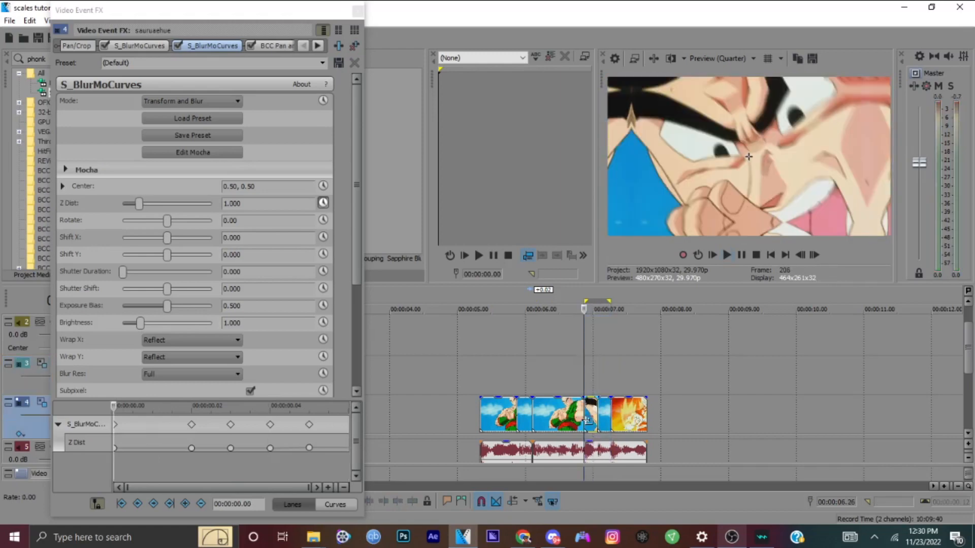
# Find the Pinch/Punch effect and apply its Reset to None preset to the face clip
pyautogui.click(358, 11)
pyautogui.moveTo(87, 59); pyautogui.dragTo(4, 60)
pyautogui.write('pi')
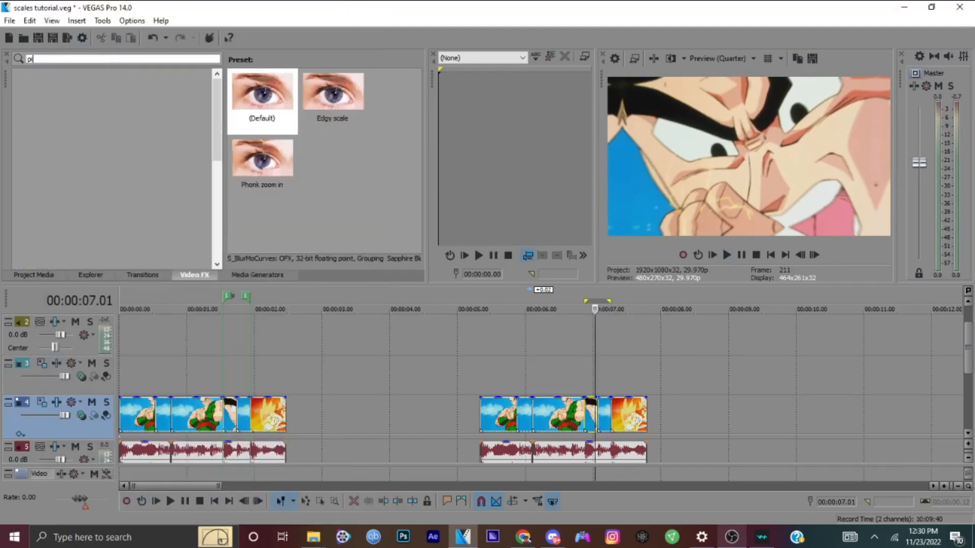
pyautogui.write('nch')
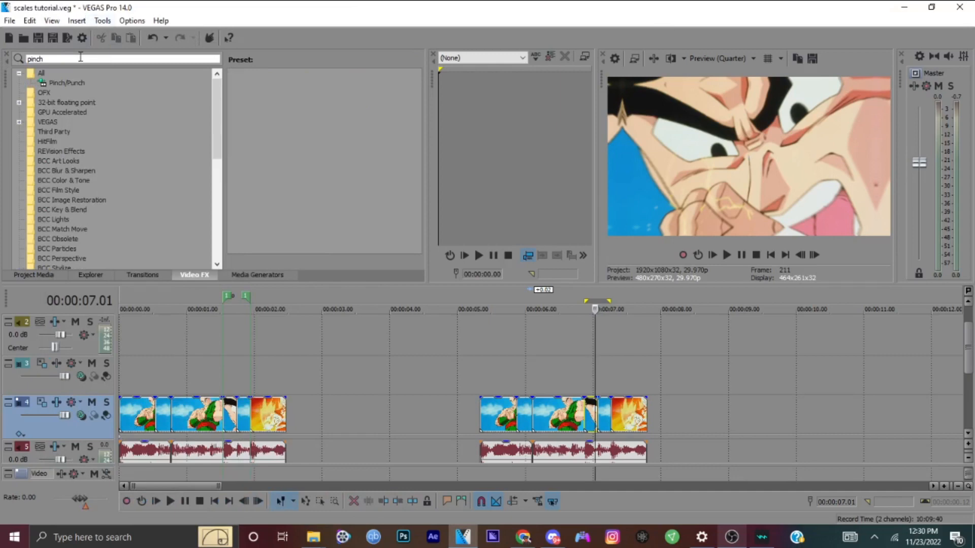
pyautogui.click(69, 82)
pyautogui.scroll(-3, 335, 208)
pyautogui.moveTo(279, 177); pyautogui.dragTo(593, 417)
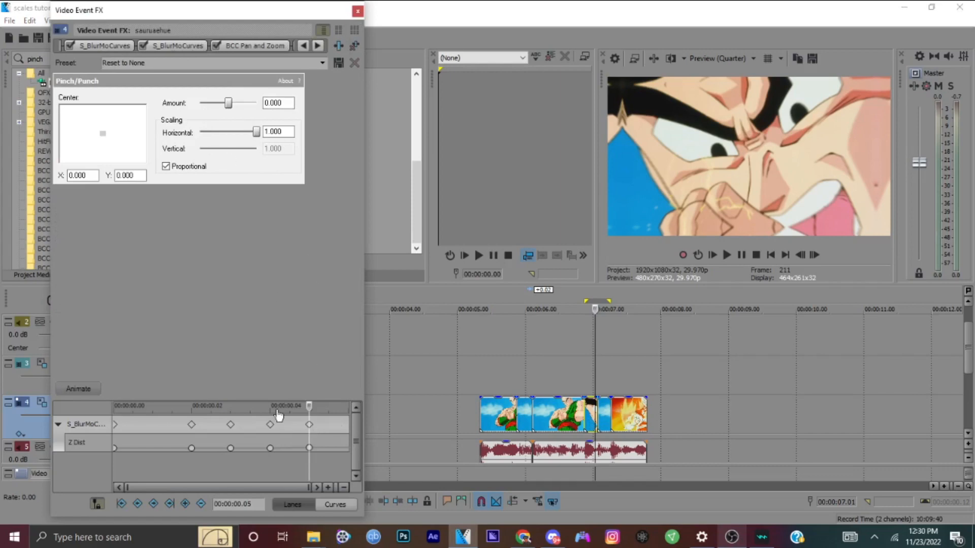
# Animate Pinch/Punch with a keyframe at 00:00:00.04 and move the effect to the start of the face clip's effect chain
pyautogui.click(91, 389)
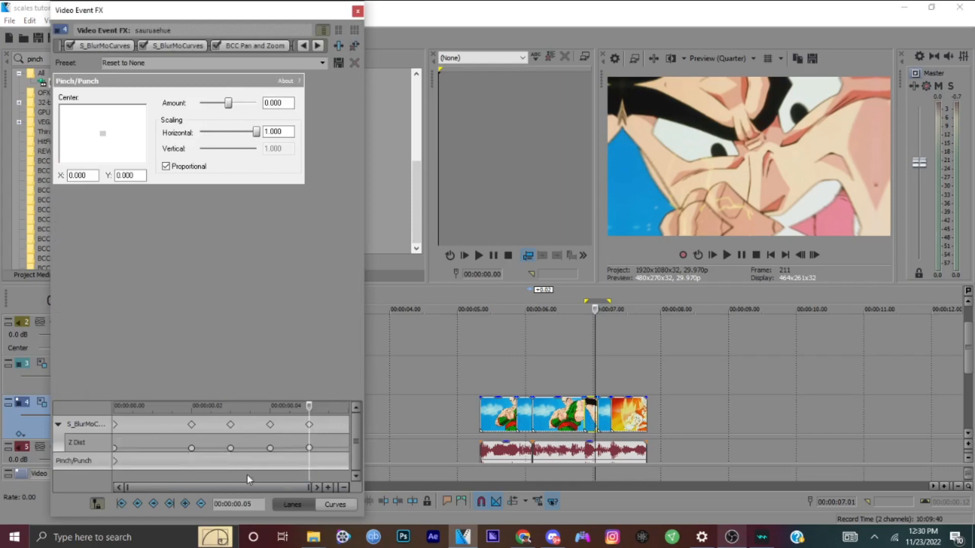
pyautogui.click(181, 504)
pyautogui.moveTo(309, 460); pyautogui.dragTo(270, 462)
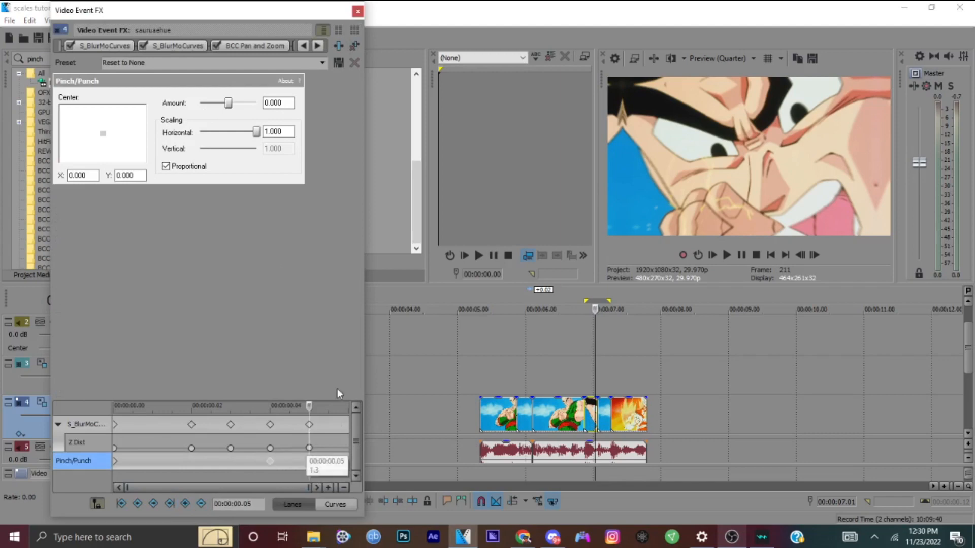
pyautogui.click(306, 462)
pyautogui.press('Left')
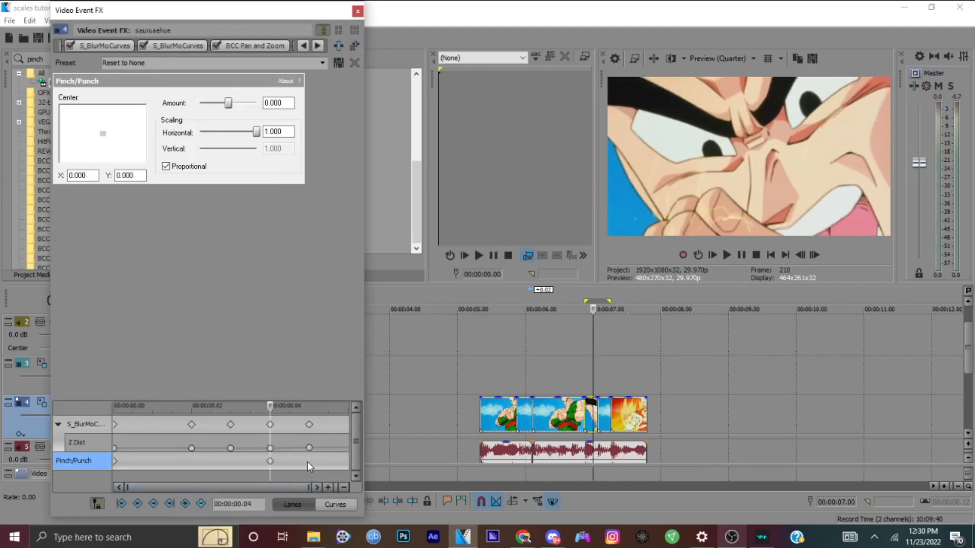
pyautogui.click(318, 45)
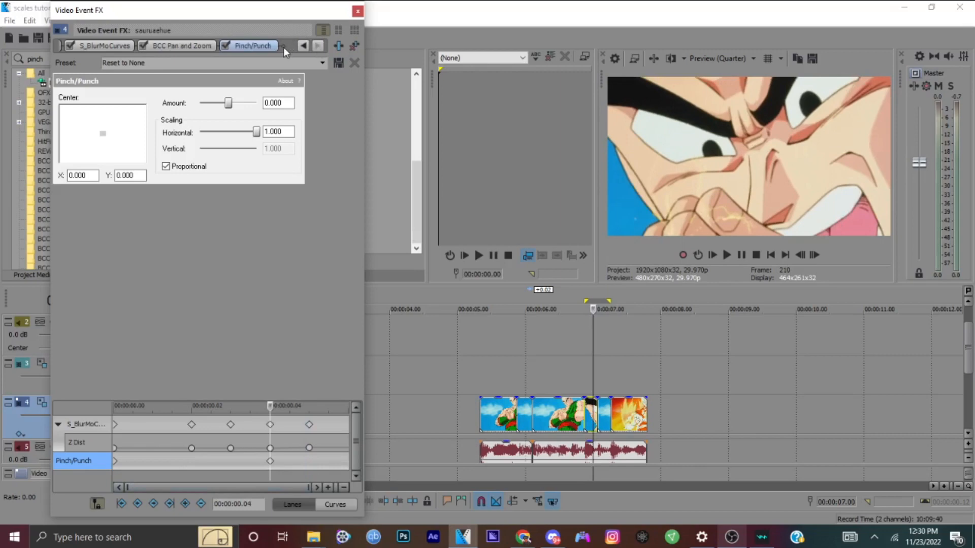
pyautogui.moveTo(58, 49); pyautogui.dragTo(94, 45)
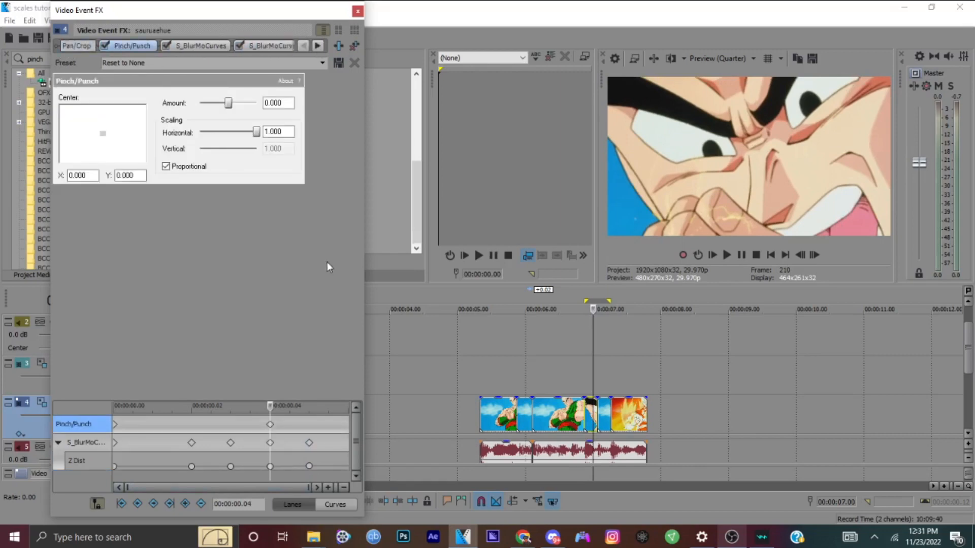
# Set the Pinch/Punch Amount to -1.000 at 00:00:00.05 and close the effect settings
pyautogui.click(315, 431)
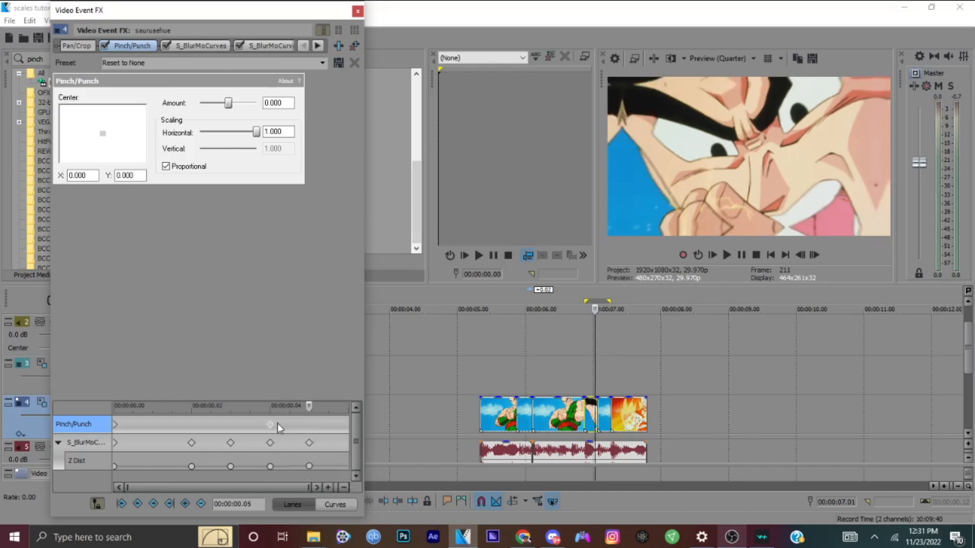
pyautogui.click(272, 425)
pyautogui.press('Right')
pyautogui.press('Left')
pyautogui.press('Right')
pyautogui.press('Right')
pyautogui.press('Left')
pyautogui.press('Left')
pyautogui.press('Right')
pyautogui.press('Right')
pyautogui.press('Left')
pyautogui.press('Left')
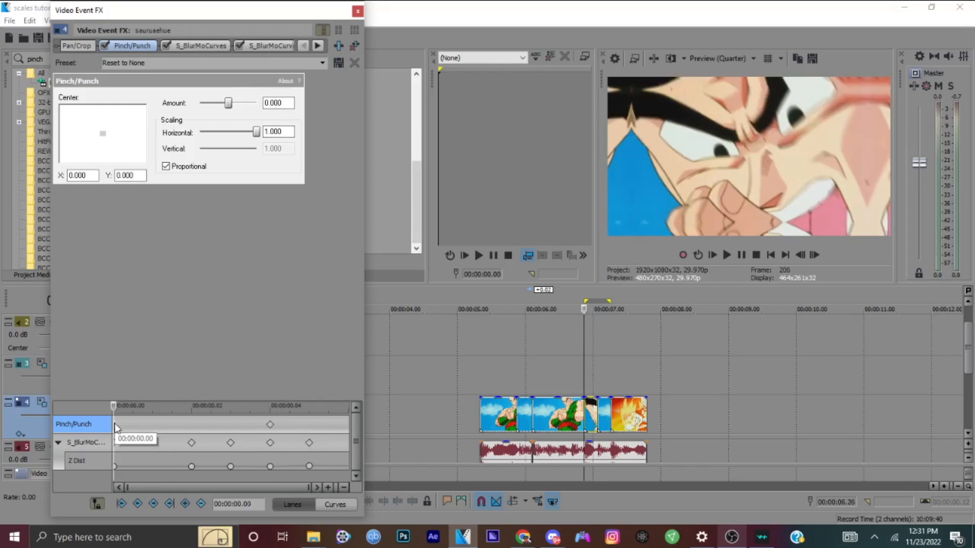
pyautogui.press('Right')
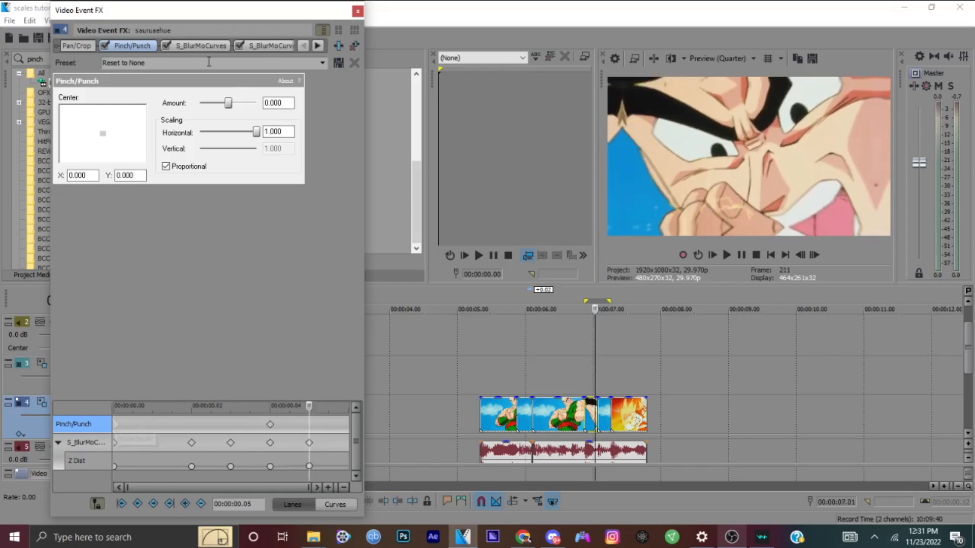
pyautogui.moveTo(228, 103); pyautogui.dragTo(126, 117)
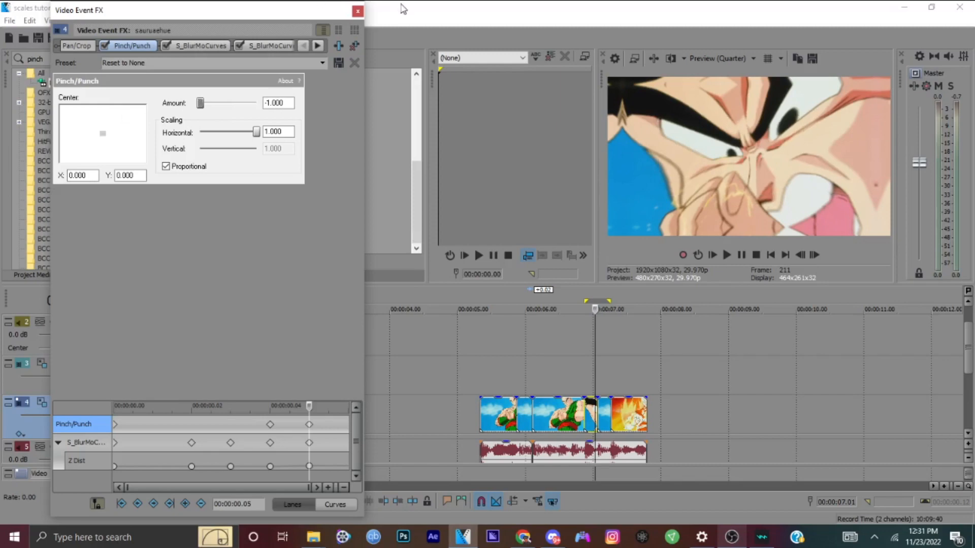
pyautogui.click(358, 11)
# Play back the whole second group of clips to review the finished scale effects
pyautogui.moveTo(480, 381); pyautogui.dragTo(644, 379)
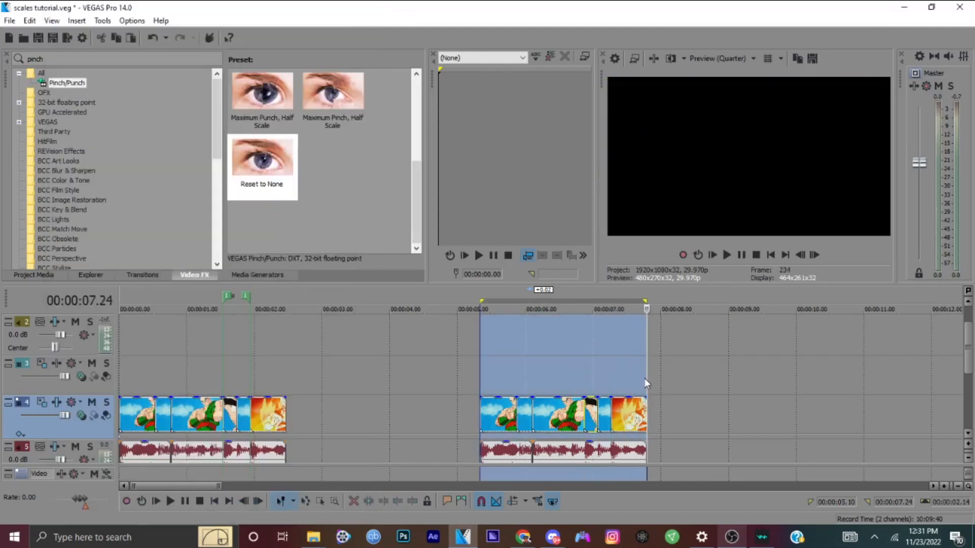
pyautogui.press('space')
pyautogui.press('space')
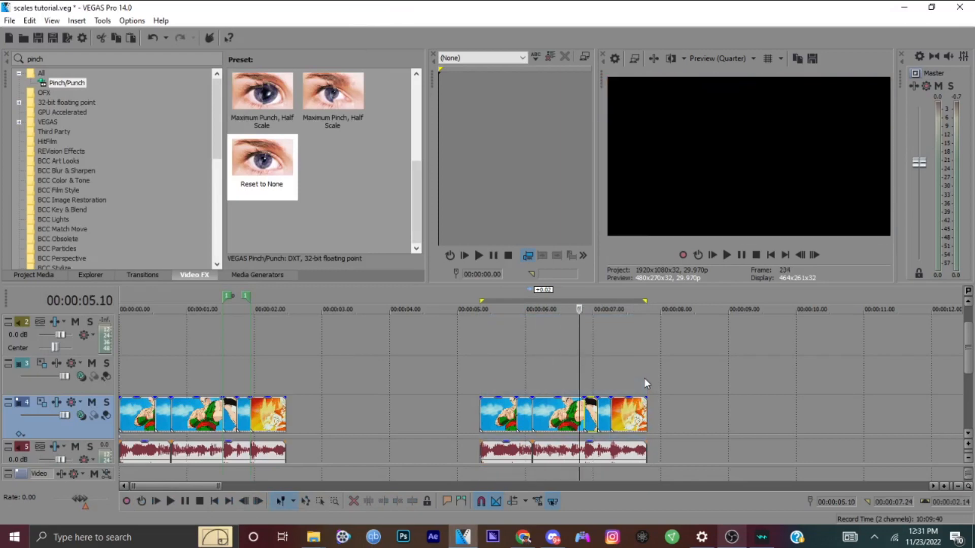
# Play back the second group of clips once more to check the scale effects
pyautogui.press('space')
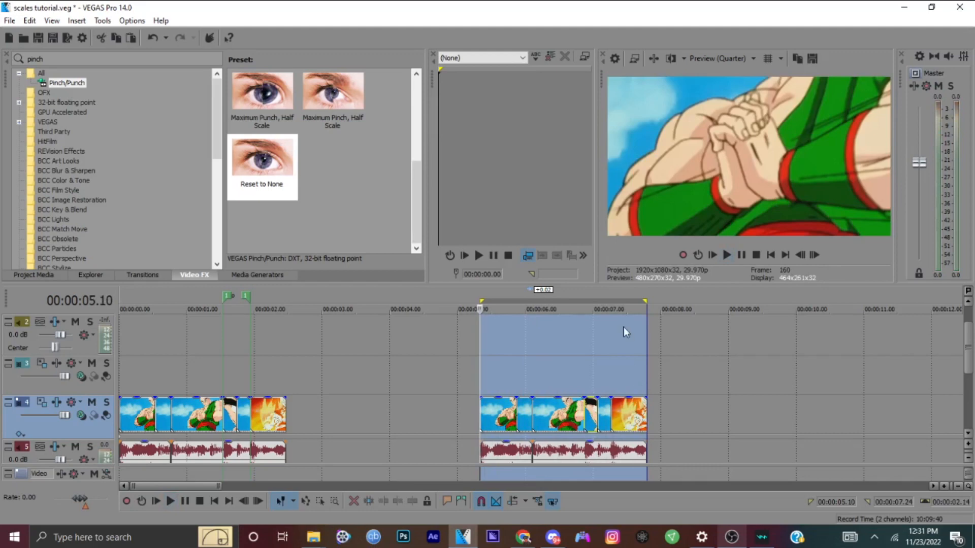
pyautogui.click(532, 364)
pyautogui.press('space')
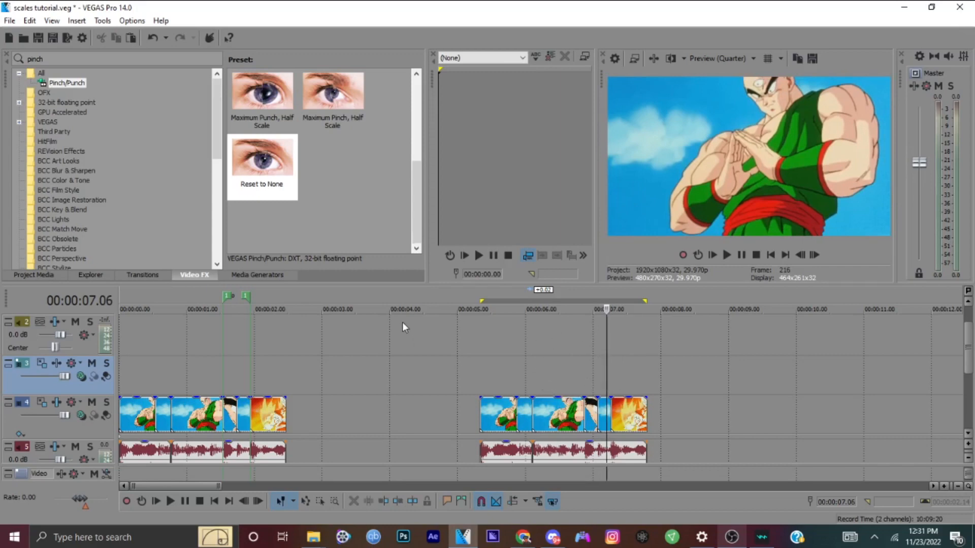
# Search the video effects for "rsm" and open the RSMB track effect settings of video track 4
pyautogui.click(40, 436)
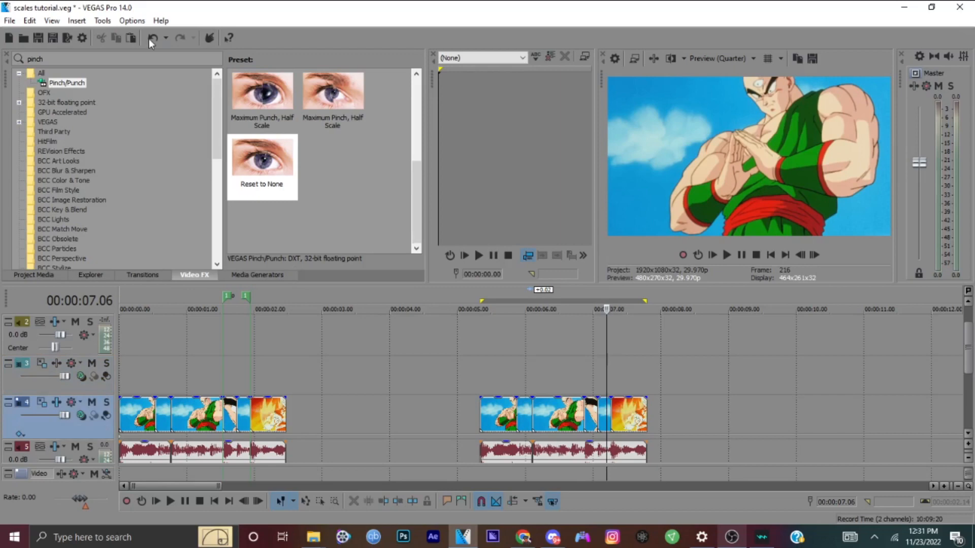
pyautogui.click(88, 60)
pyautogui.write('rsm')
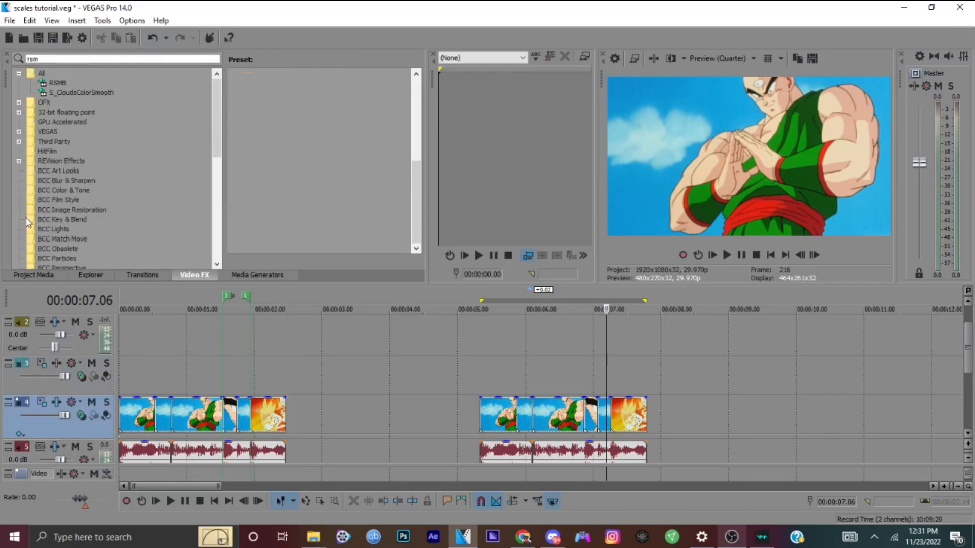
pyautogui.click(55, 403)
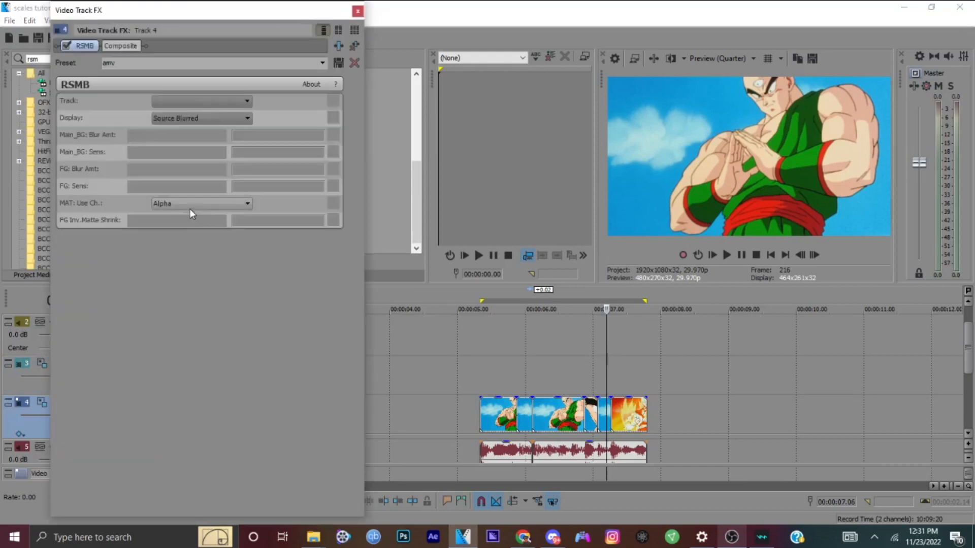
# Play back the second group of clips to review the RSMB motion blur
pyautogui.moveTo(483, 389); pyautogui.dragTo(649, 367)
pyautogui.press('space')
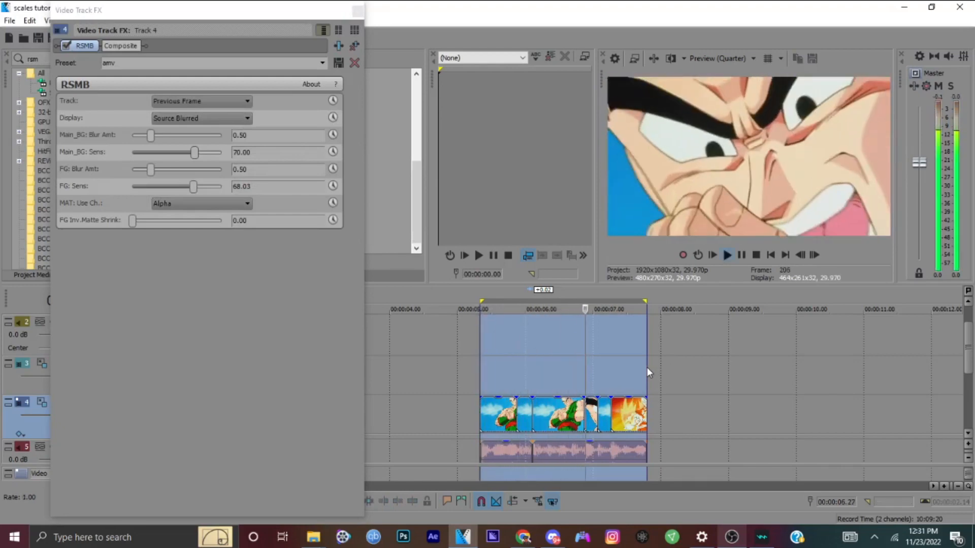
pyautogui.press('space')
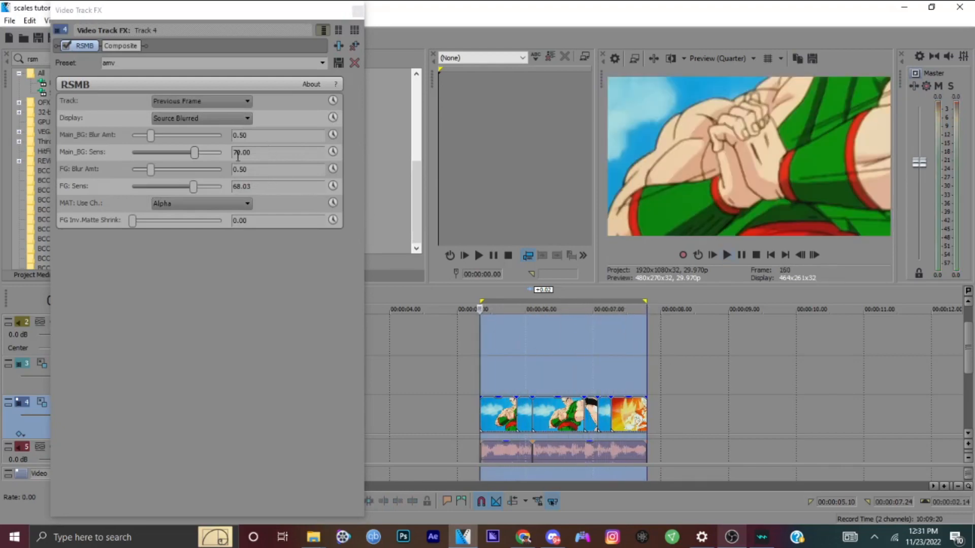
# Try an RSMB Main_BG Blur Amt of 1 and preview it on the second group of clips
pyautogui.doubleClick(241, 135)
pyautogui.write('1')
pyautogui.press('Return')
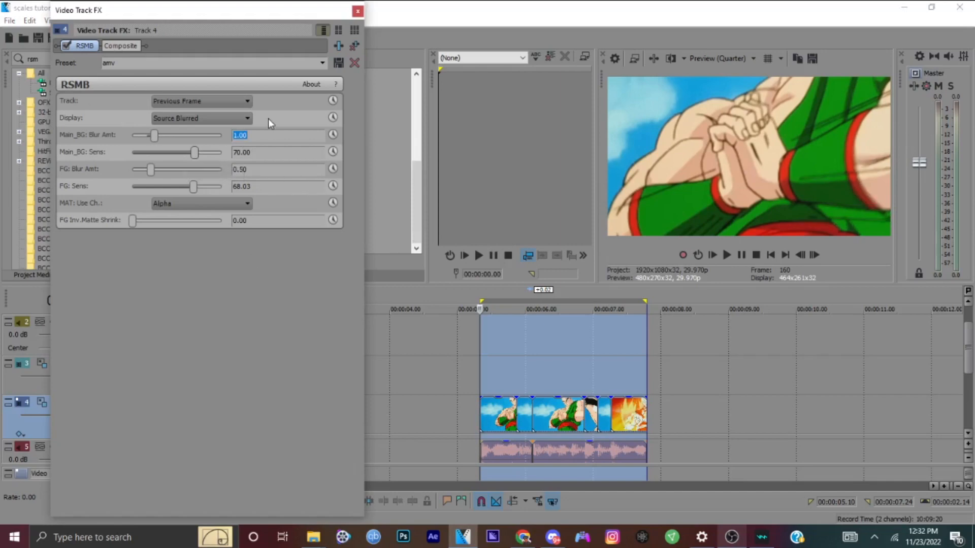
pyautogui.write('VB')
pyautogui.write('1')
pyautogui.moveTo(470, 374); pyautogui.dragTo(647, 386)
pyautogui.press('space')
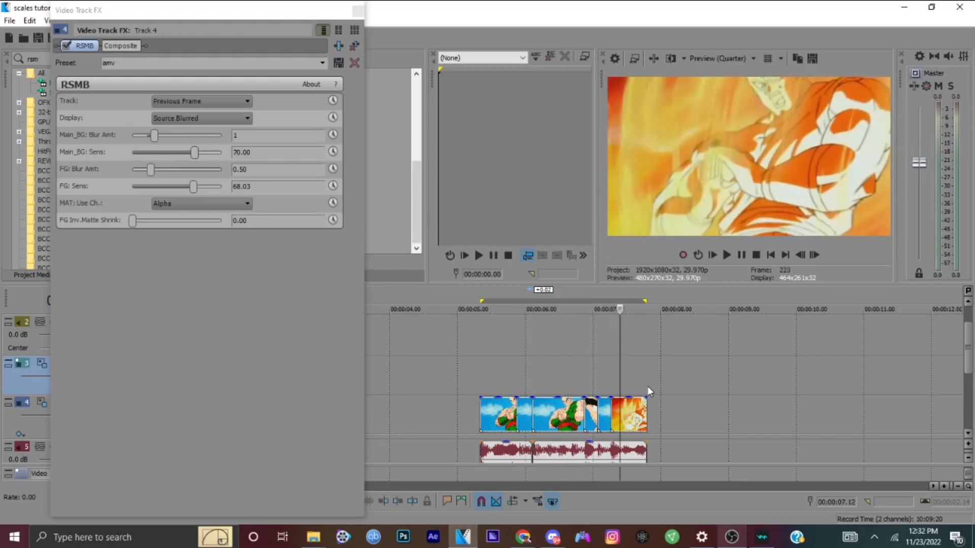
pyautogui.press('space')
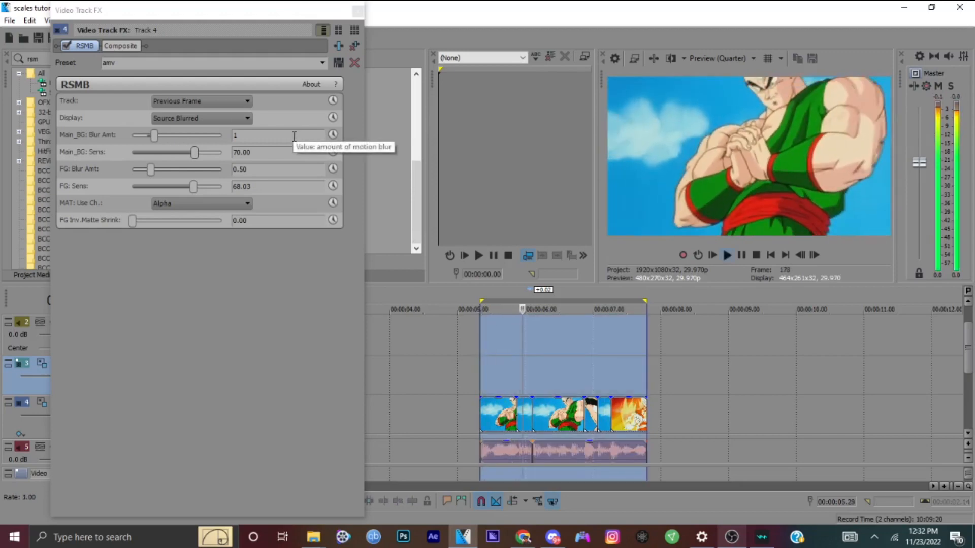
# Set the RSMB Main_BG Blur Amt to 0.50 and FG Sens to 70.00, and close the track effect settings
pyautogui.click(295, 136)
pyautogui.write('.5')
pyautogui.press('Return')
pyautogui.press('Tab')
pyautogui.press('Tab')
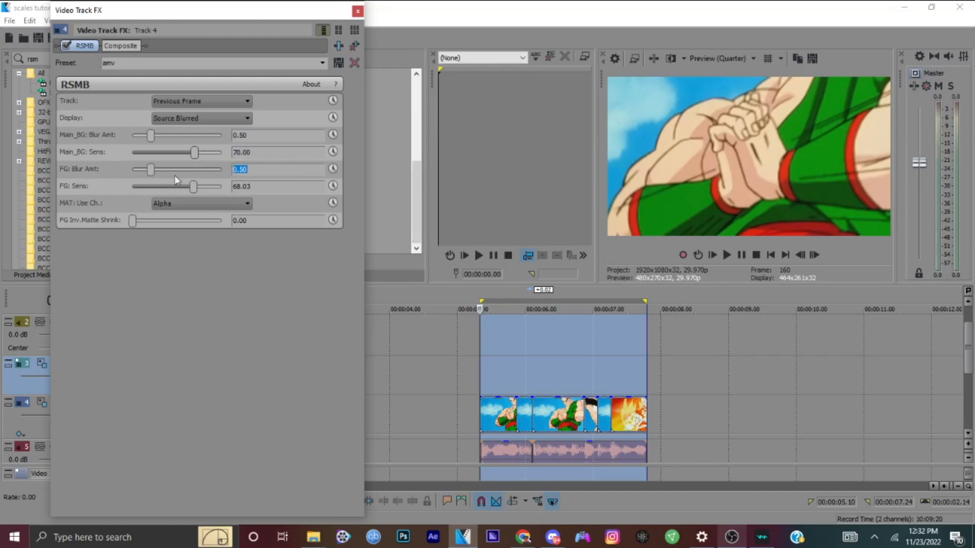
pyautogui.press('Tab')
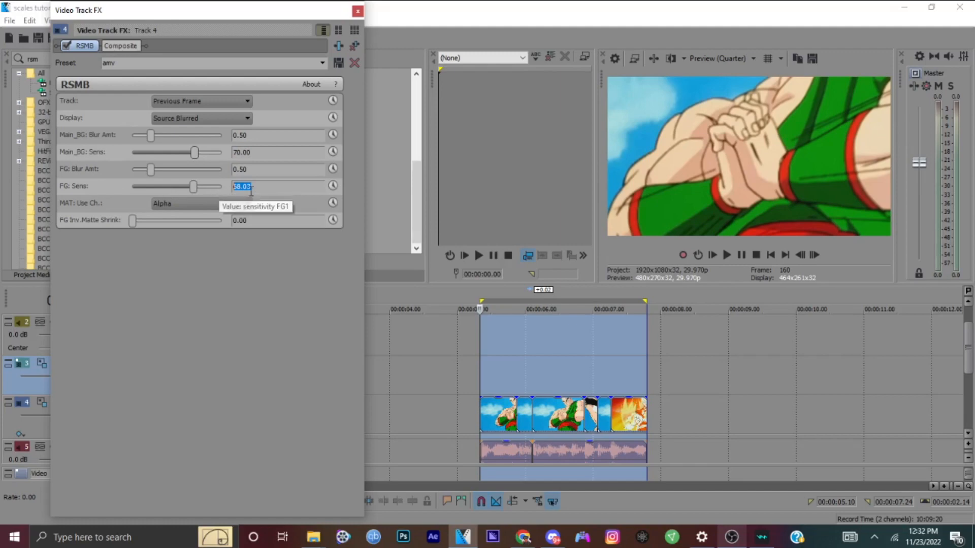
pyautogui.write('70')
pyautogui.press('Return')
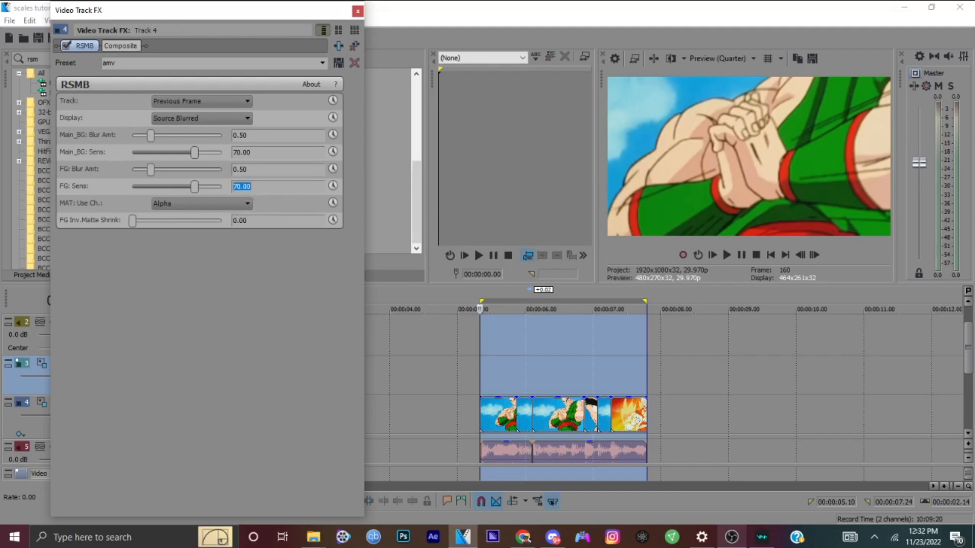
pyautogui.click(280, 221)
pyautogui.click(358, 11)
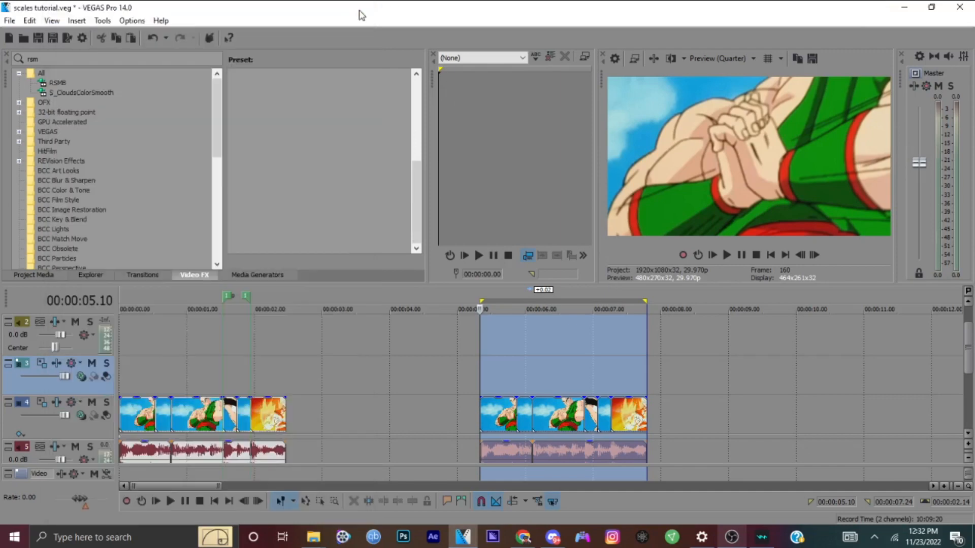
# Select the time range of the whole second group of clips, from 00:00:05.10 to 00:00:07.24
pyautogui.click(636, 376)
pyautogui.scroll(5, 637, 376)
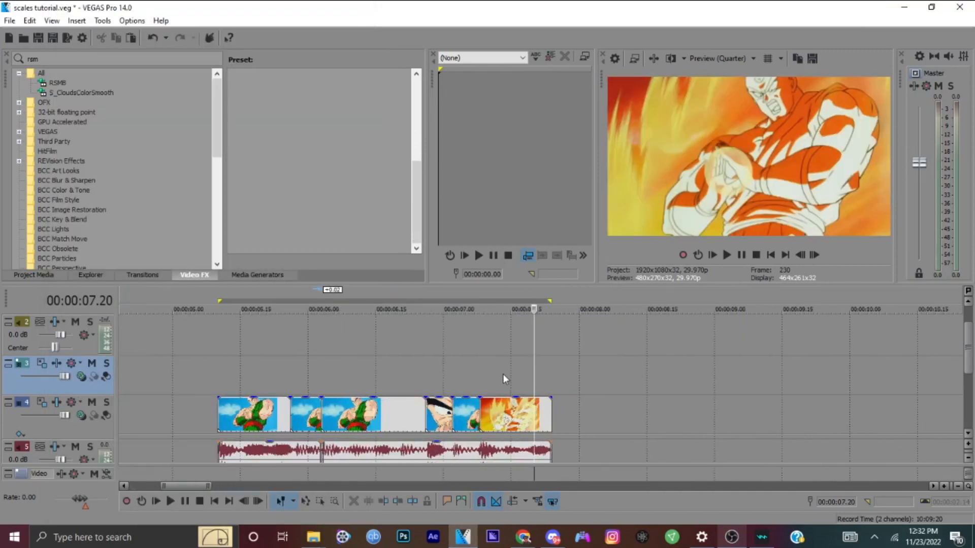
pyautogui.moveTo(218, 366); pyautogui.dragTo(551, 311)
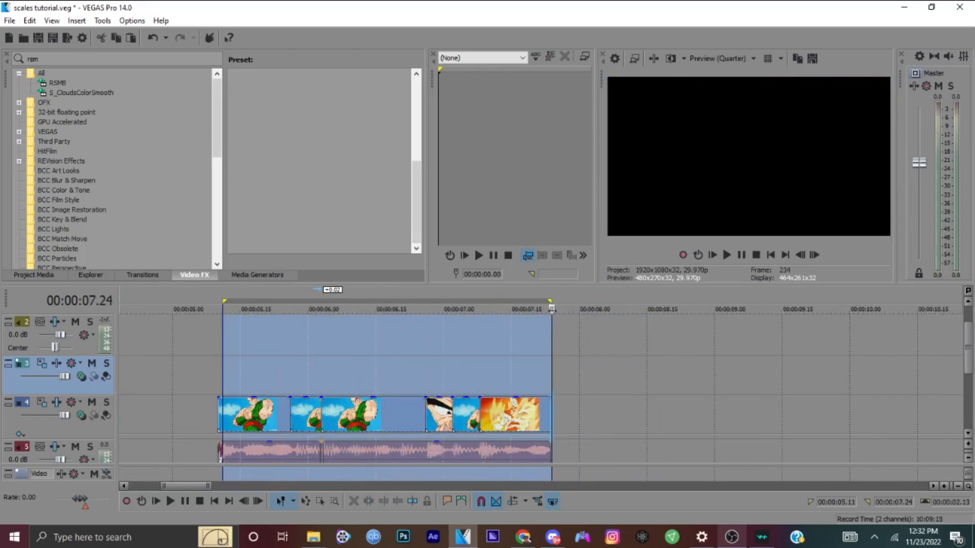
pyautogui.click(624, 333)
pyautogui.moveTo(549, 371); pyautogui.dragTo(219, 389)
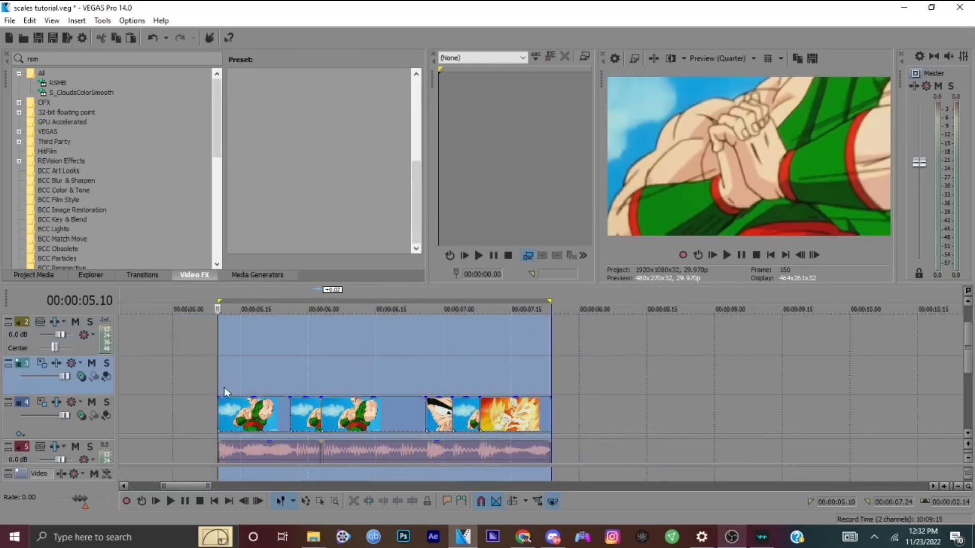